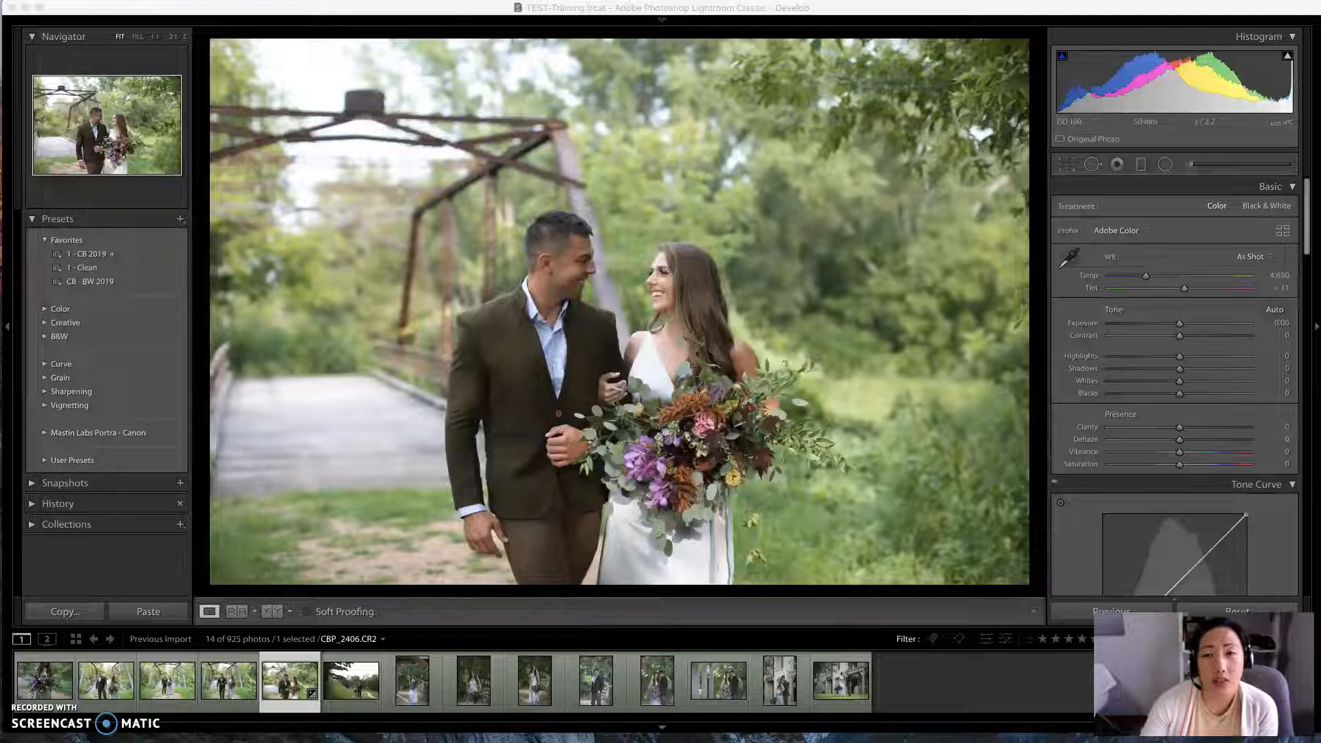
Step: Show the module picker and collapse all the Develop adjustment panels except Basic
{"action": "left_click", "coordinate": [662, 20]}
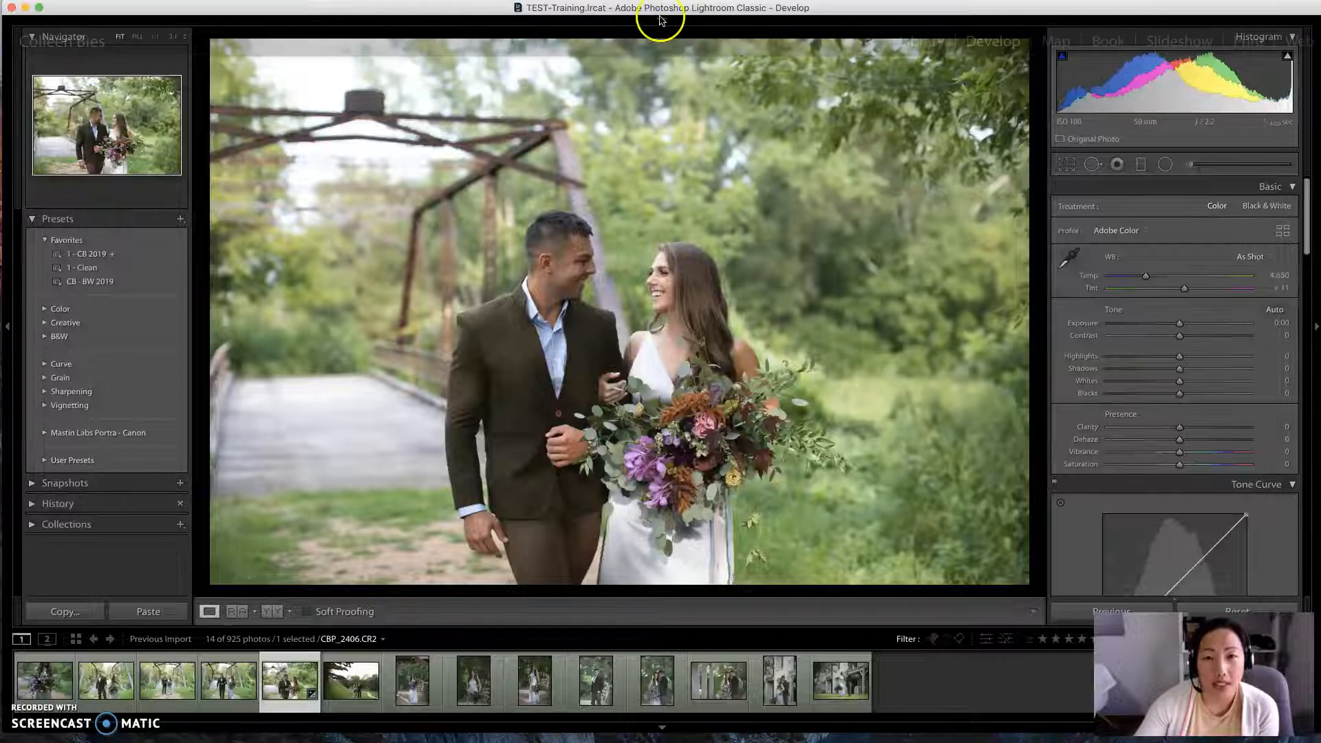
{"action": "left_click", "coordinate": [661, 21]}
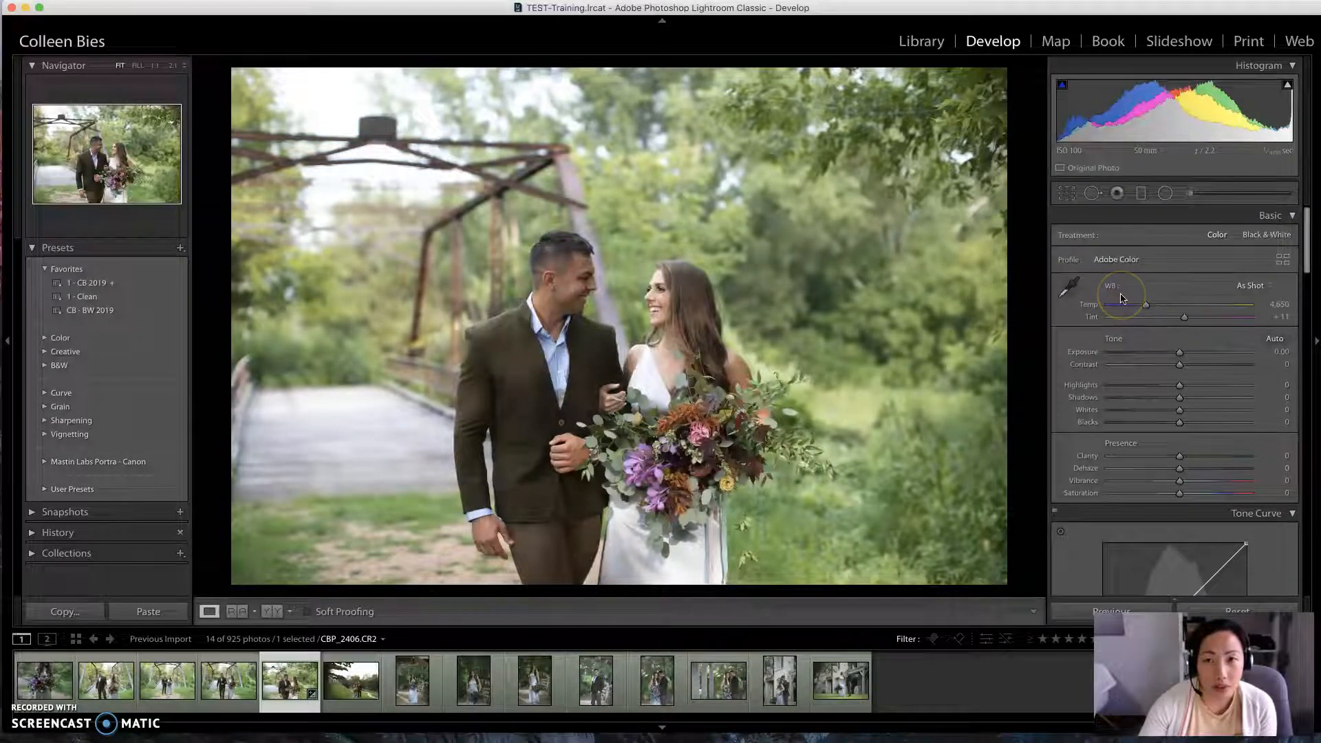
{"action": "right_click", "coordinate": [1291, 217]}
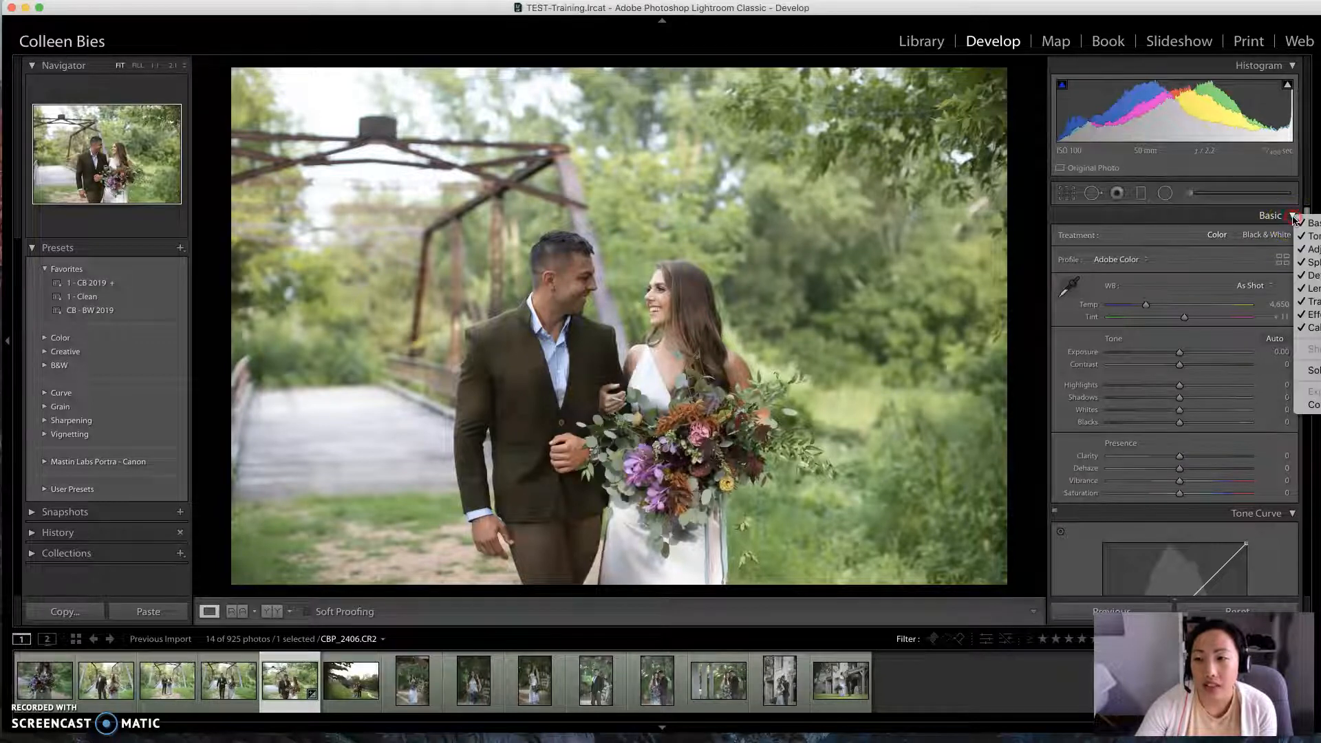
{"action": "left_click", "coordinate": [1310, 404]}
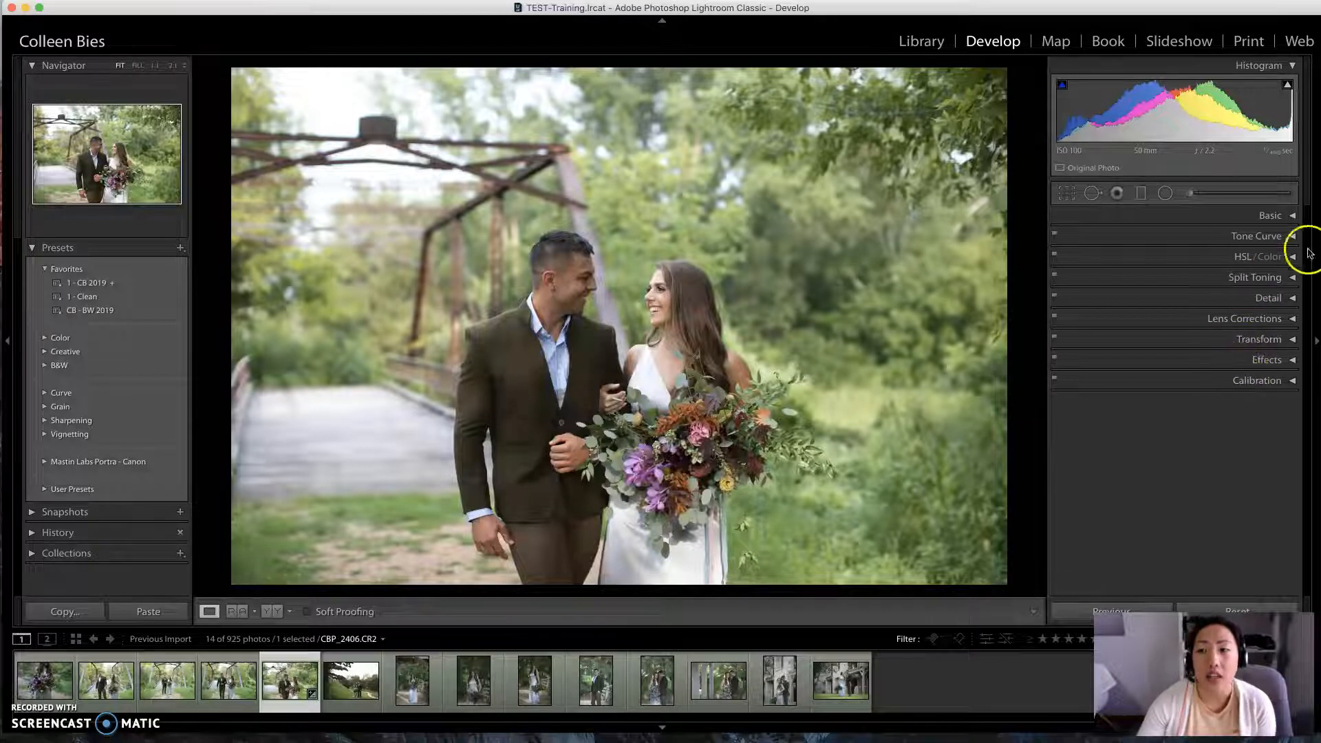
{"action": "left_click", "coordinate": [1293, 218]}
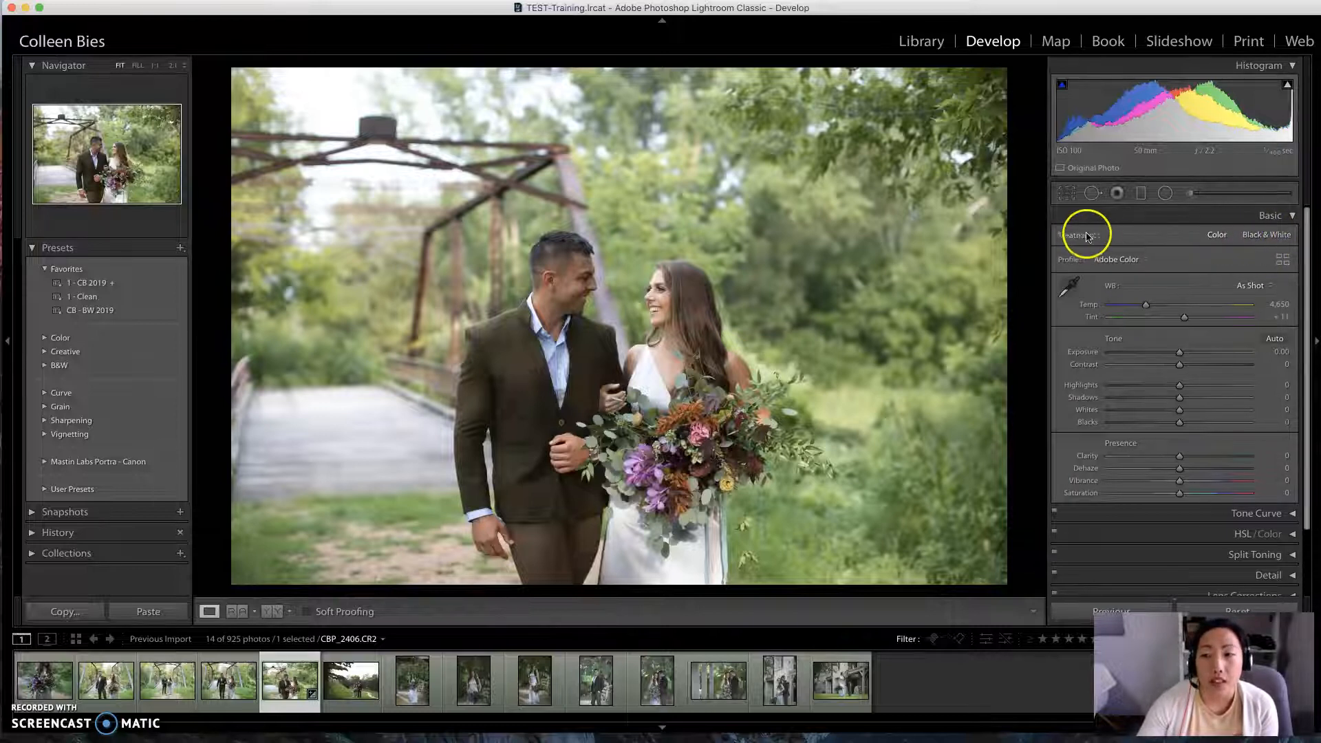
Step: Try the Black & White treatment on the photo and return it to Color
{"action": "left_click", "coordinate": [1278, 238]}
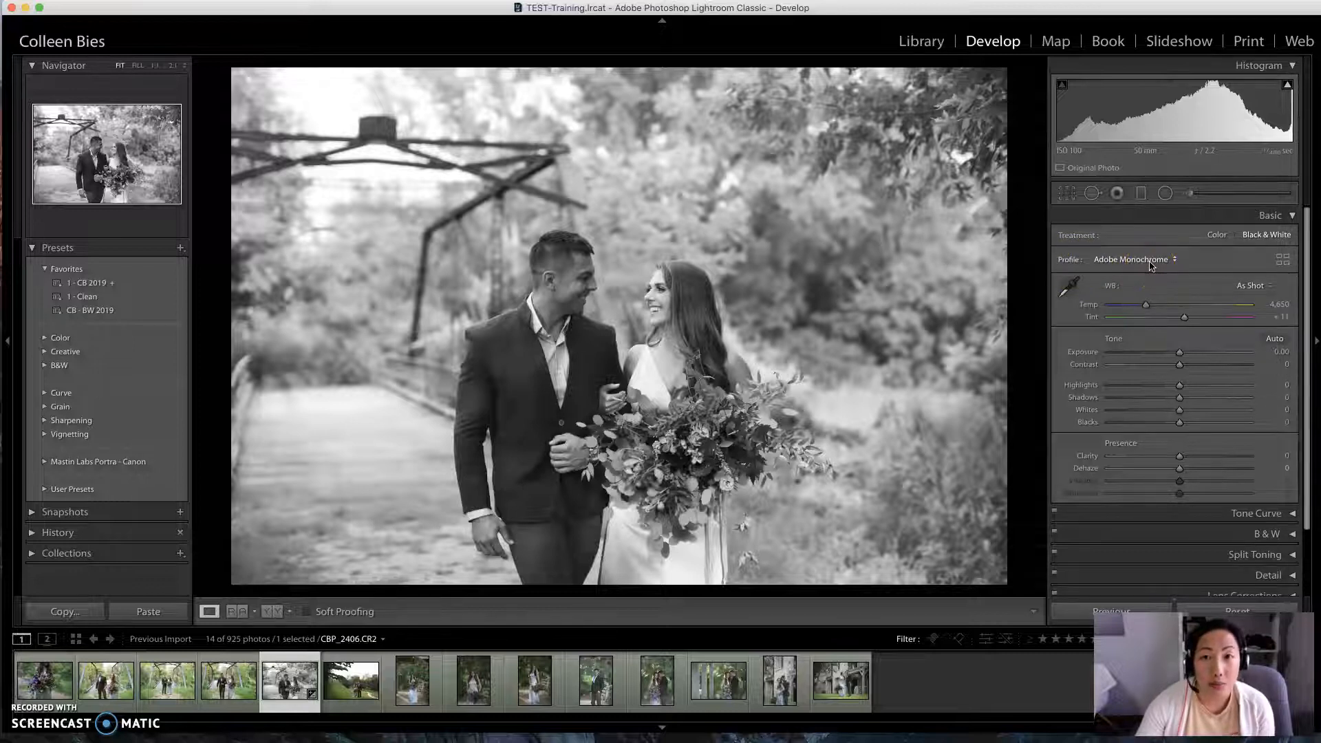
{"action": "left_click", "coordinate": [1216, 235]}
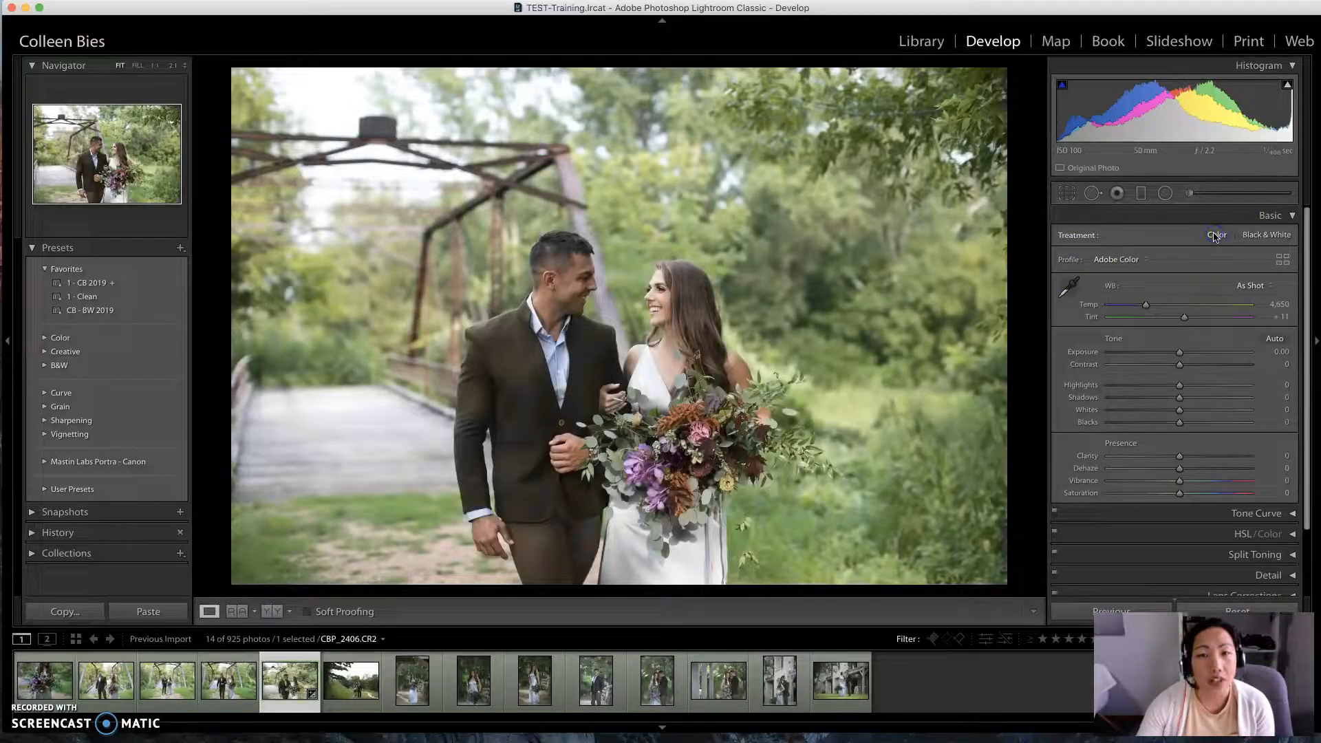
Step: Browse the available profiles and apply Modern 08 to the photo with its amount reduced to 61
{"action": "left_click", "coordinate": [1146, 262]}
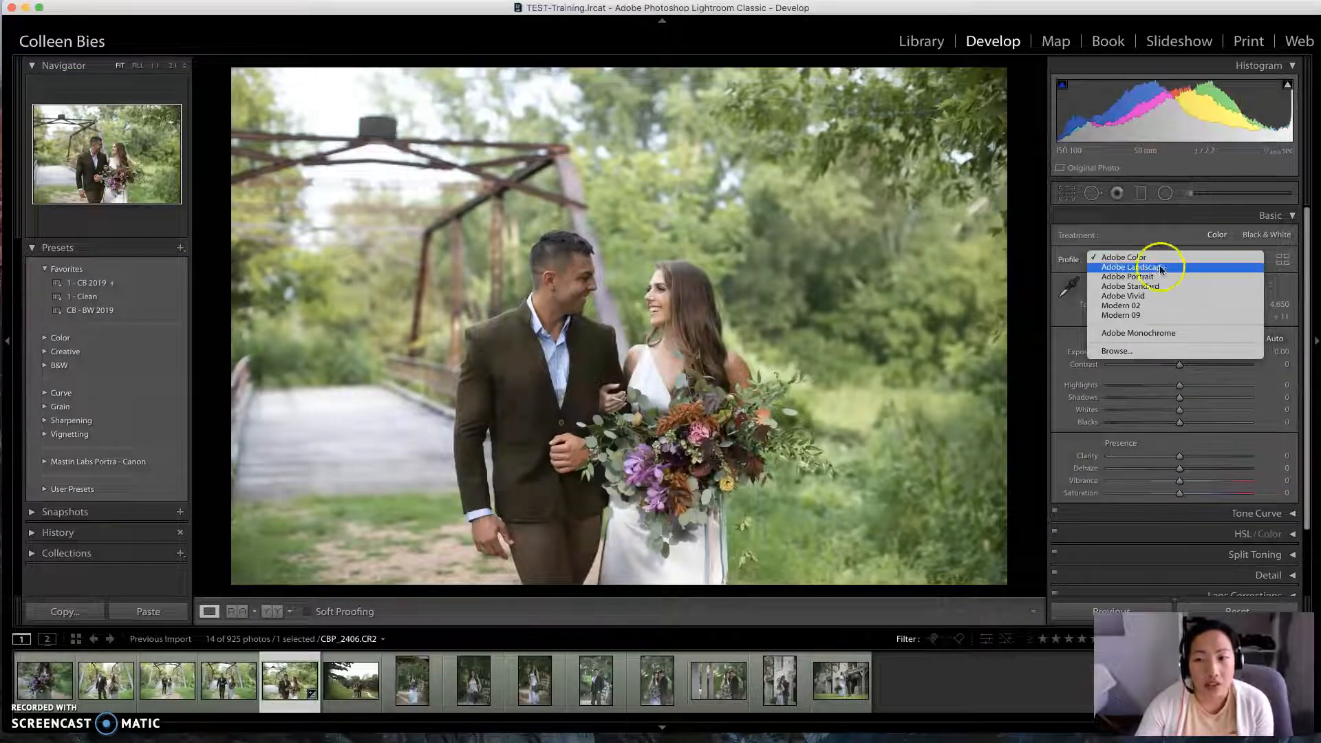
{"action": "left_click", "coordinate": [1179, 268]}
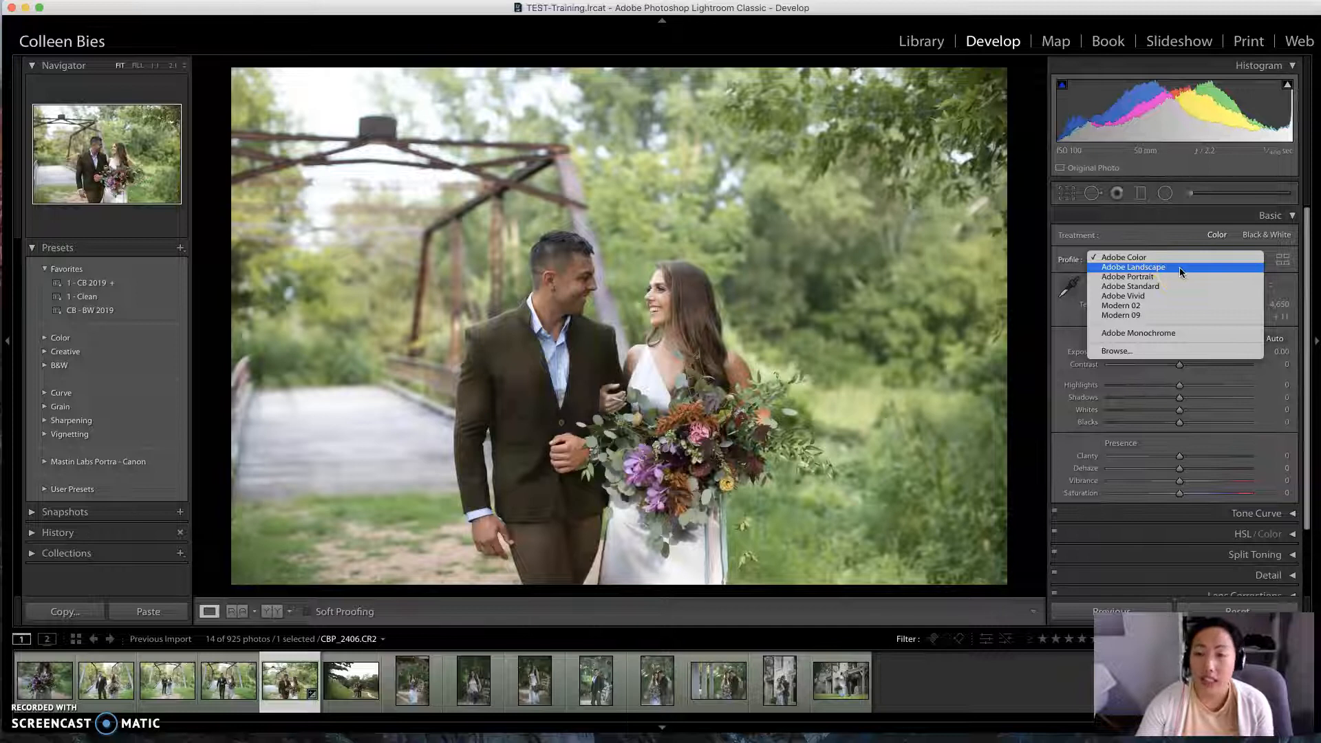
{"action": "left_click", "coordinate": [1149, 318]}
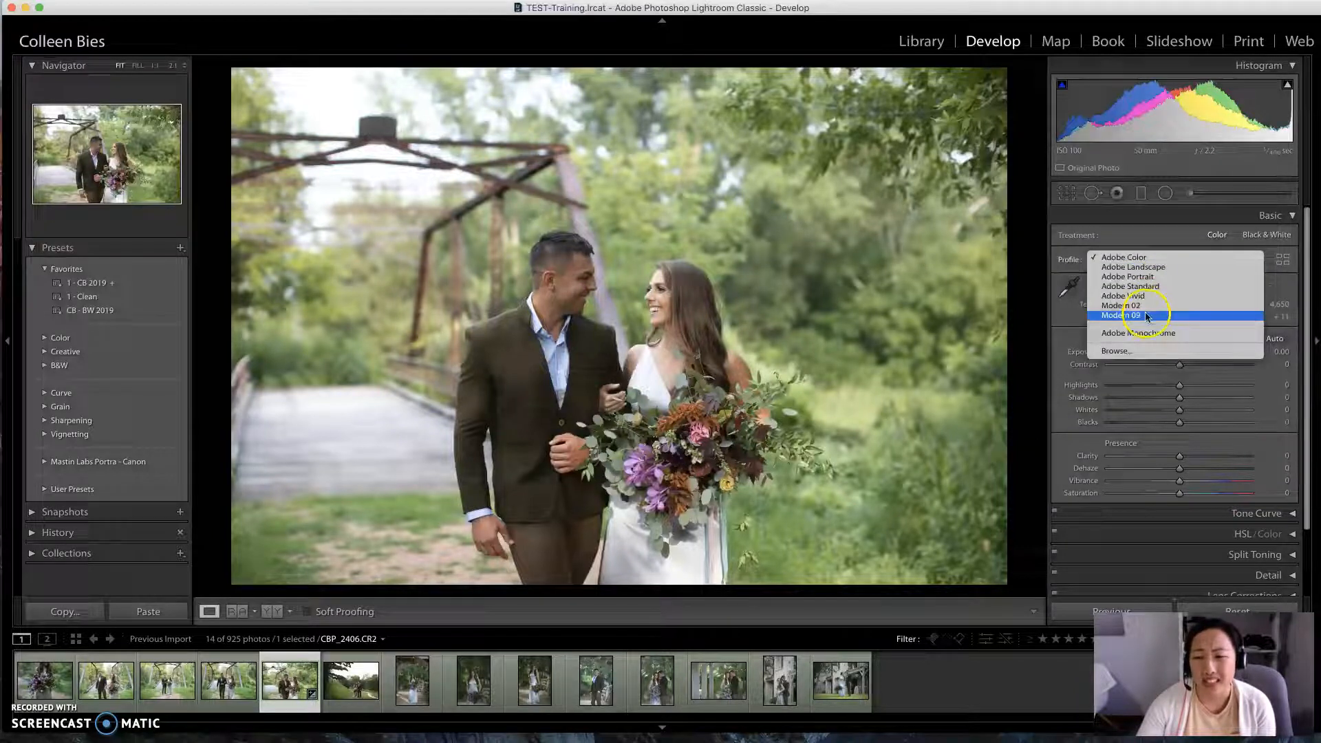
{"action": "left_click", "coordinate": [1145, 355]}
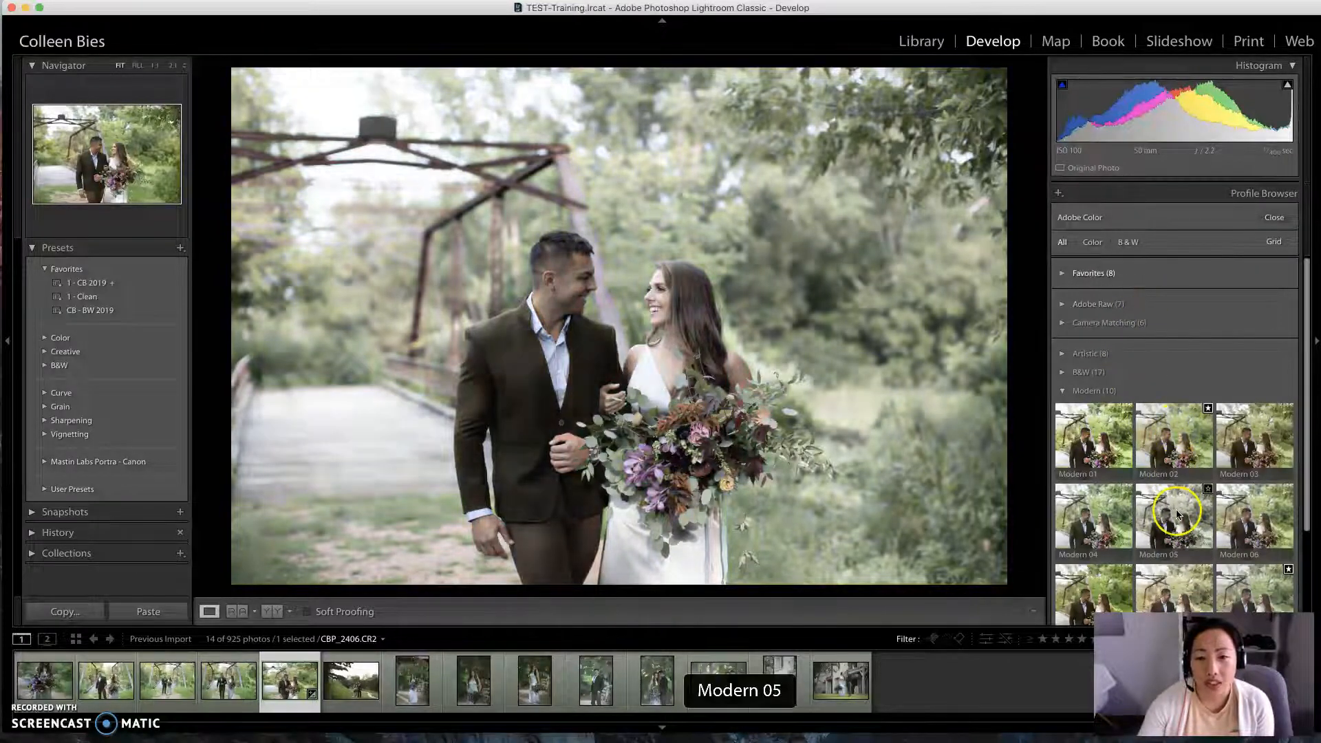
{"action": "scroll", "coordinate": [1177, 513], "scroll_direction": "down", "scroll_amount": 4}
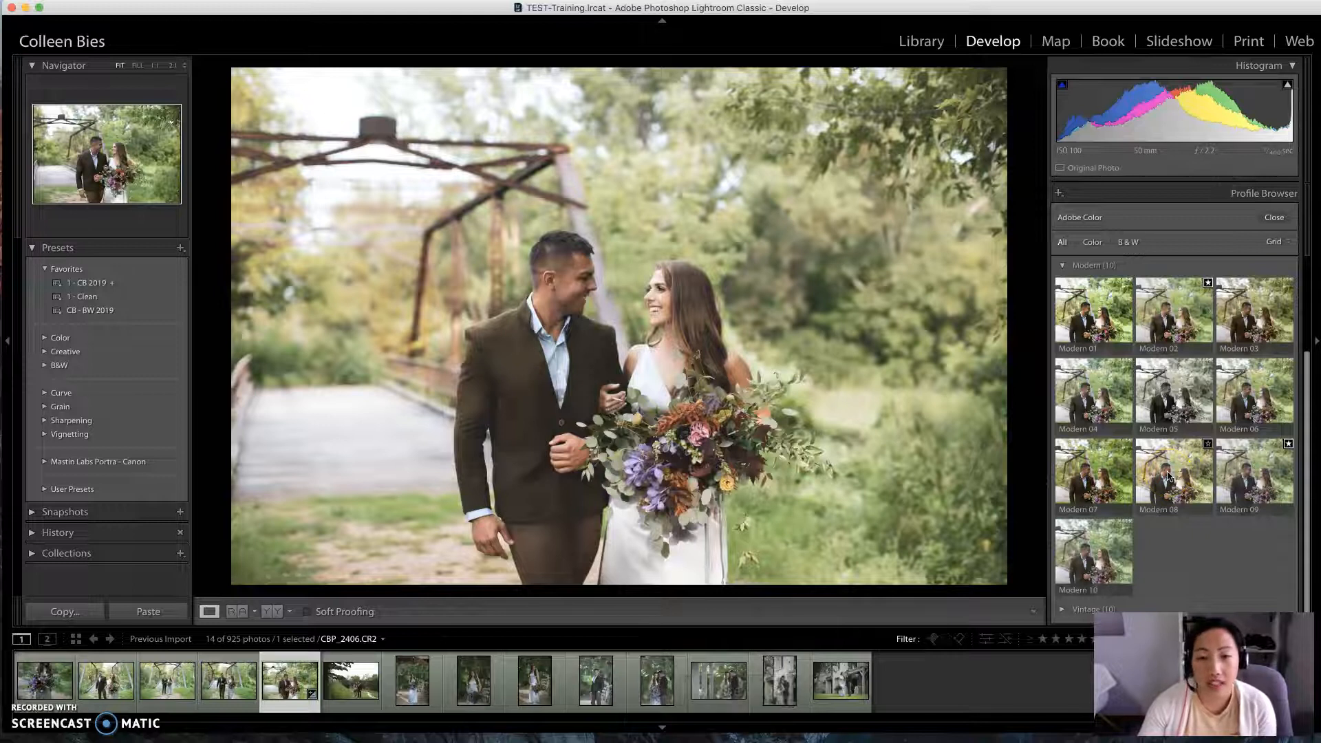
{"action": "left_click", "coordinate": [1168, 475]}
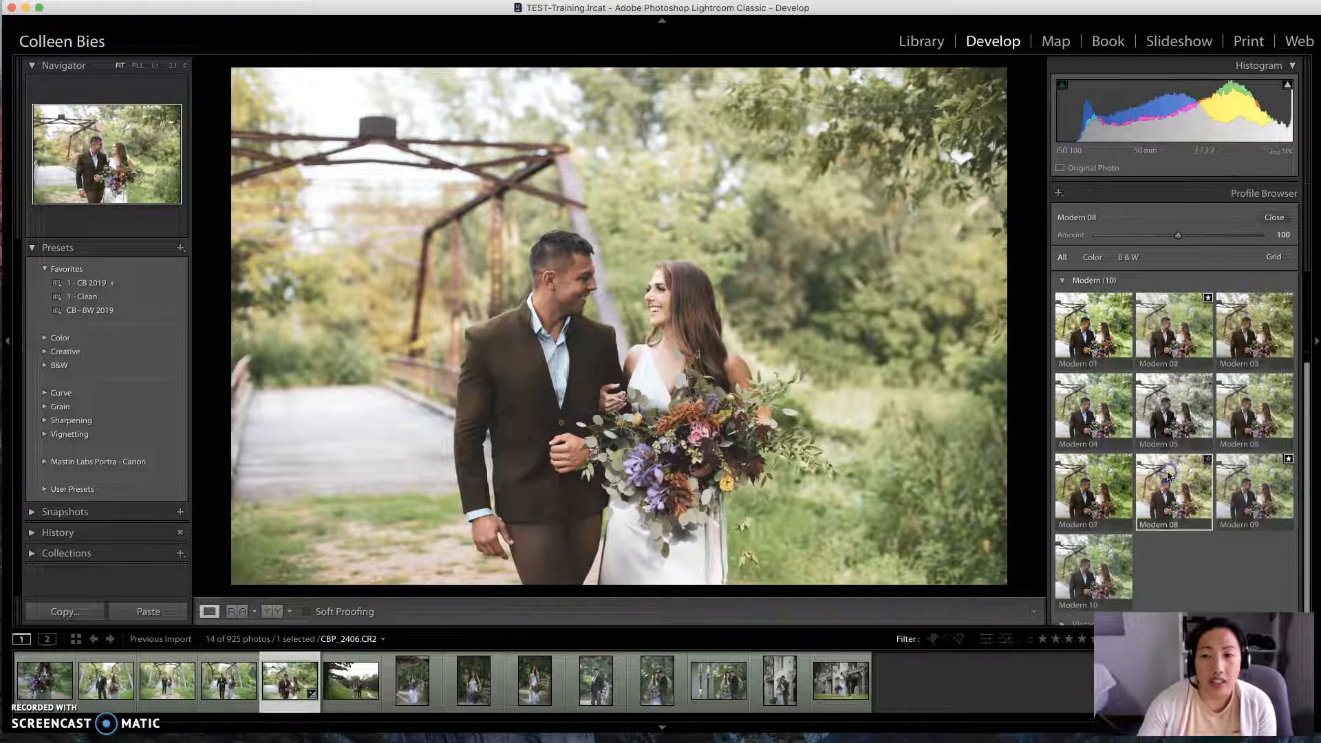
{"action": "left_click_drag", "start_coordinate": [1193, 235], "coordinate": [1147, 238]}
{"action": "left_click", "coordinate": [1275, 218]}
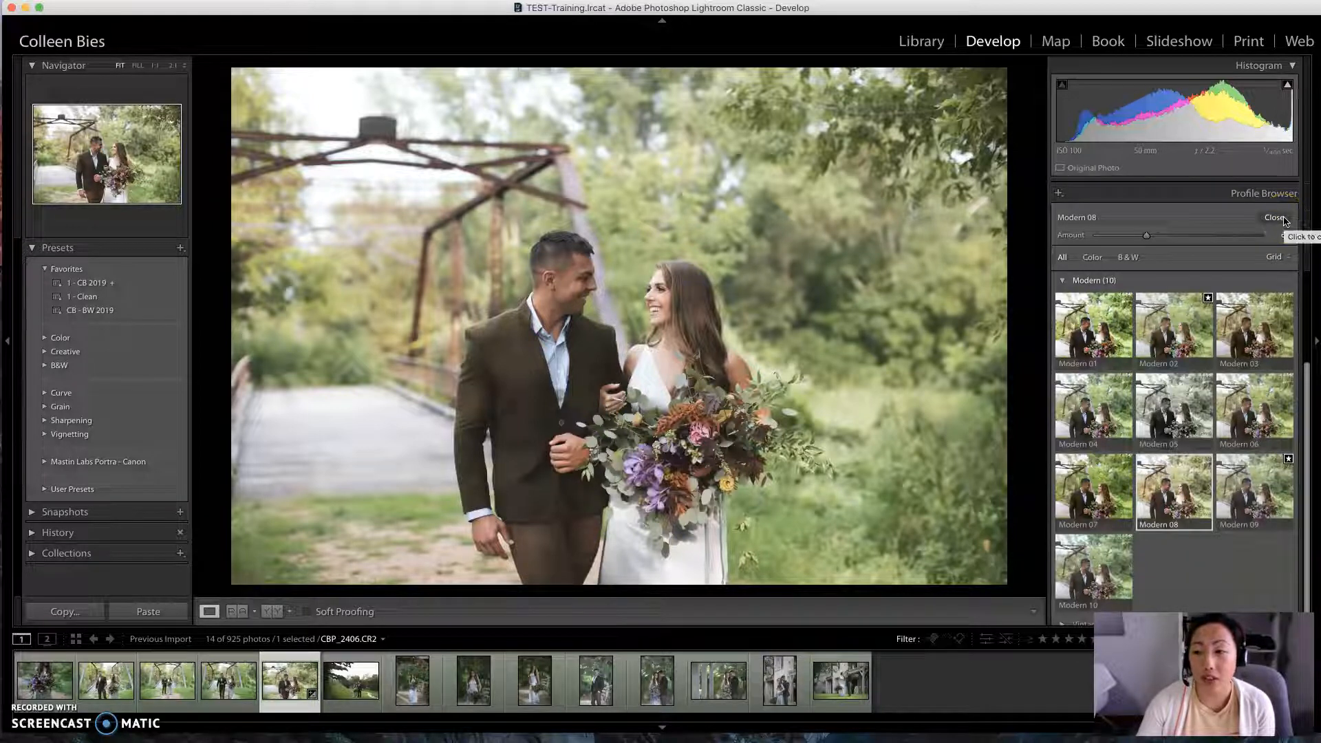
{"action": "left_click", "coordinate": [1277, 218]}
Step: Set the photo's profile back to Adobe Color
{"action": "left_click", "coordinate": [1142, 259]}
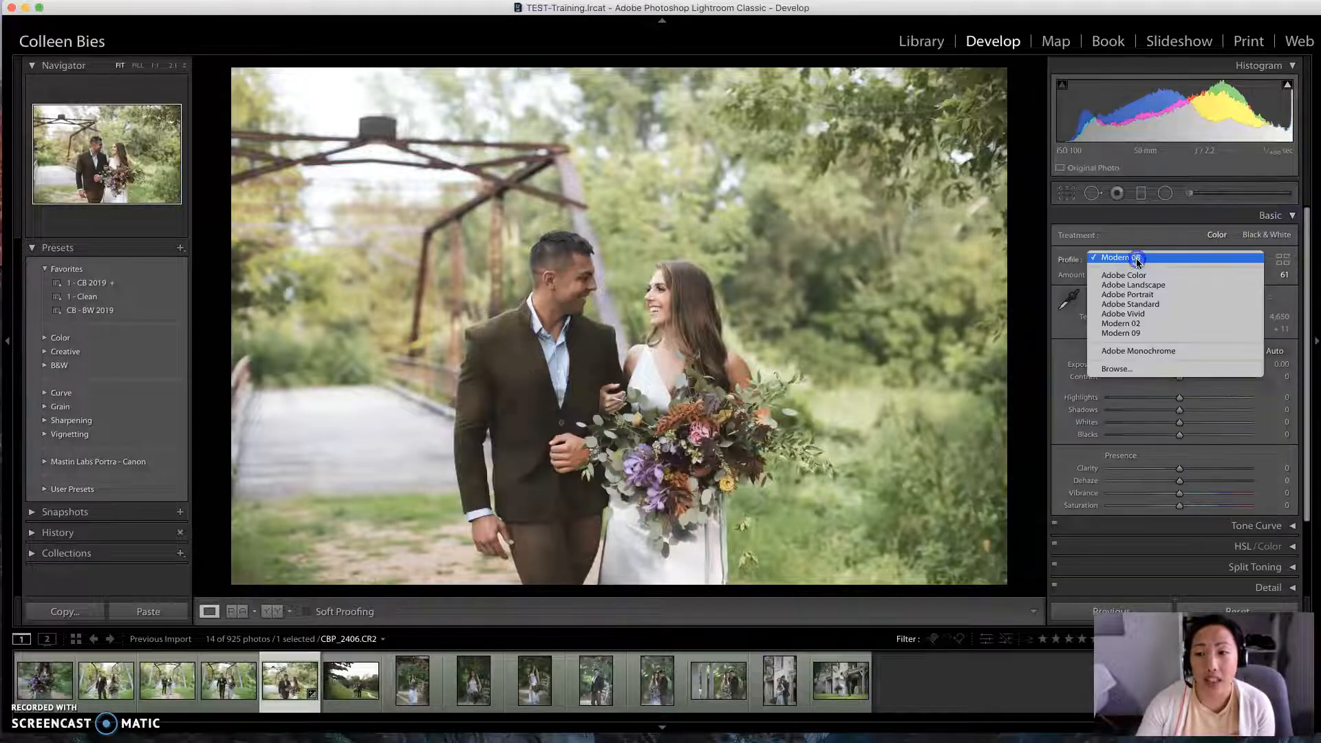
{"action": "left_click", "coordinate": [1136, 280]}
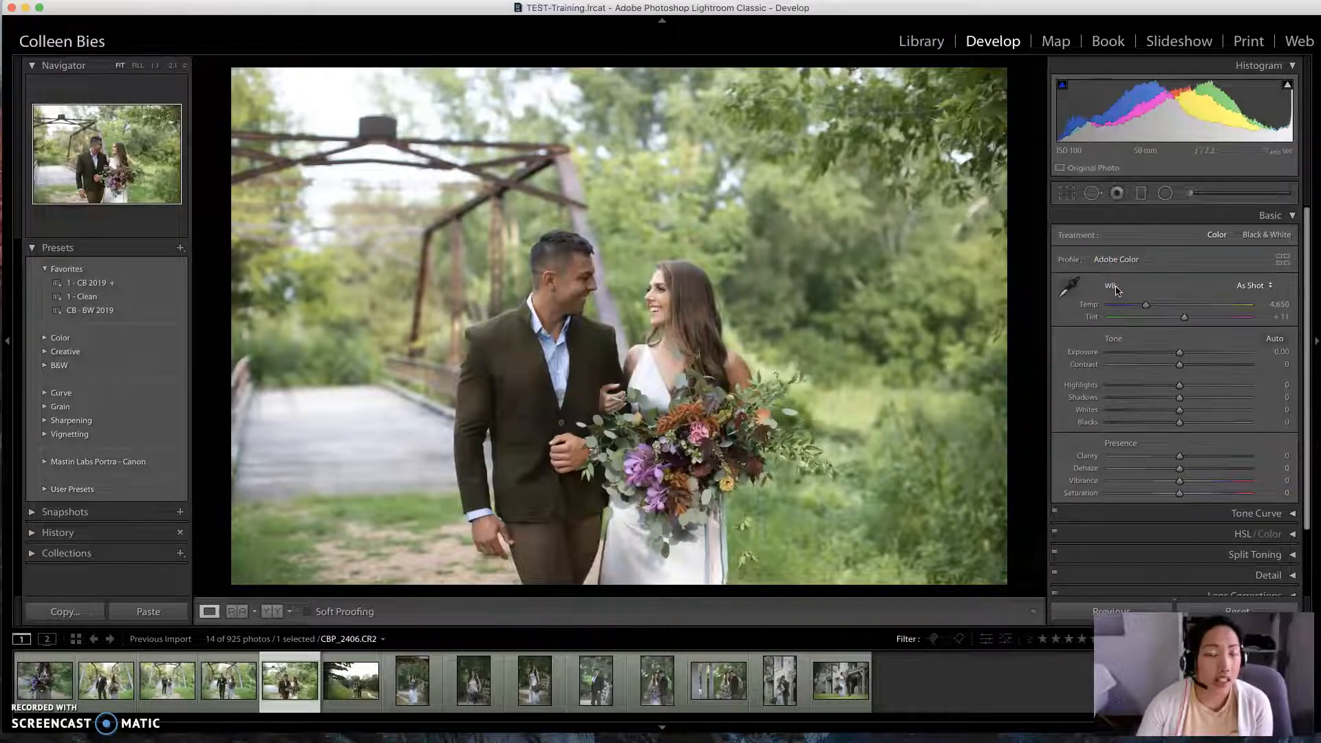
Step: Review the white balance presets, keep the current one, and sample a neutral shaded area low on the bride's dress with the White Balance Selector
{"action": "left_click", "coordinate": [1257, 286]}
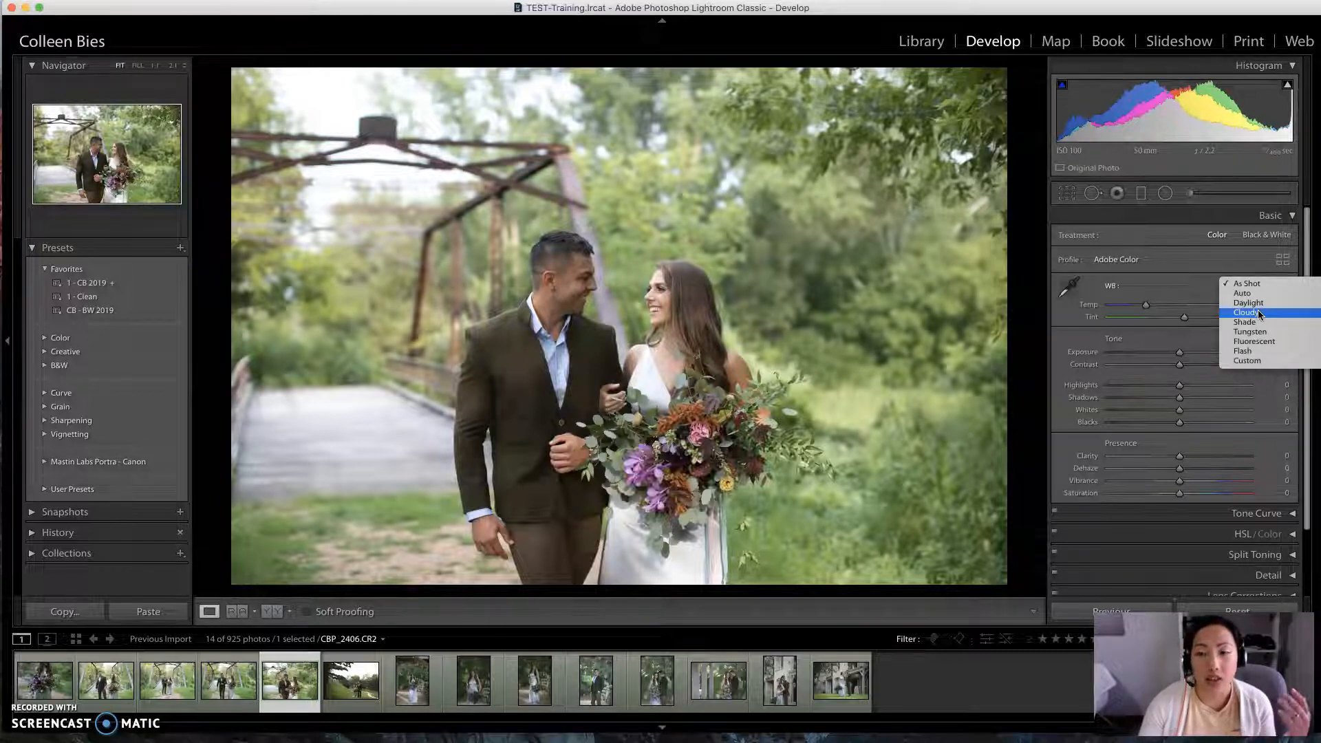
{"action": "left_click", "coordinate": [1153, 279]}
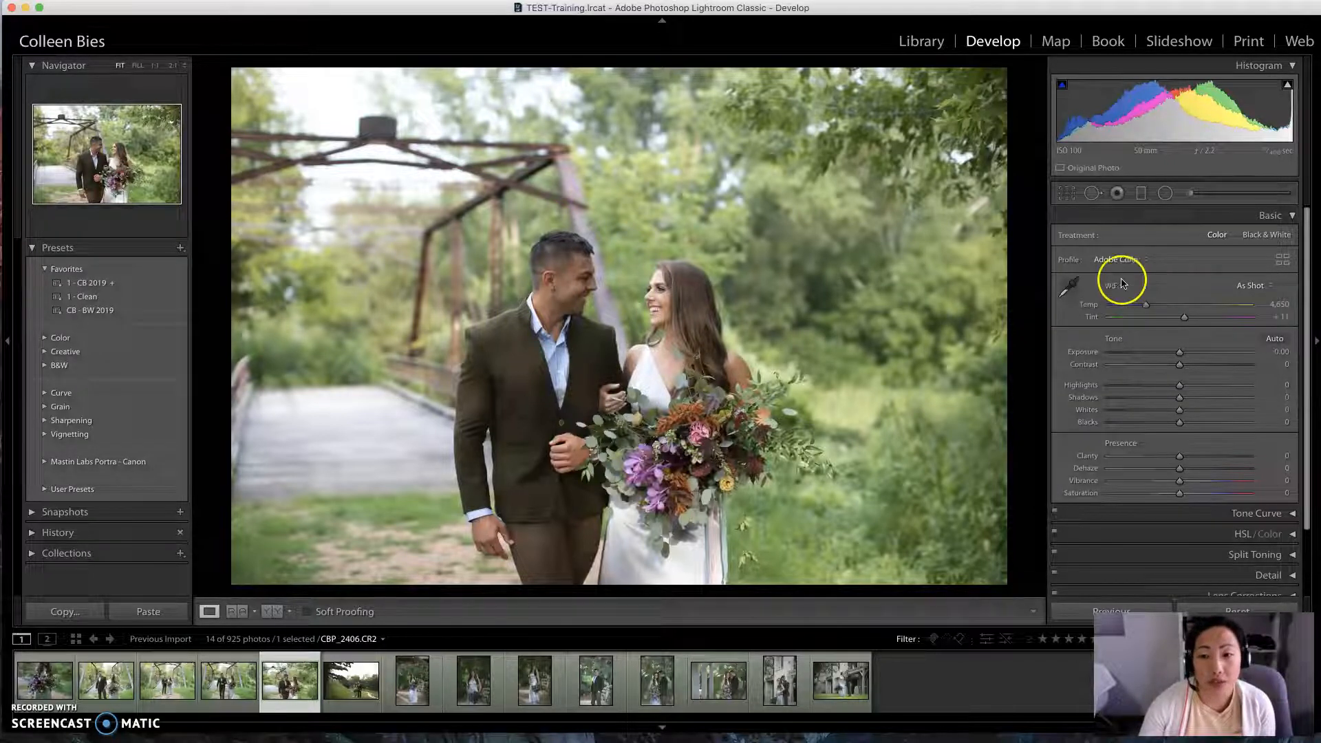
{"action": "left_click", "coordinate": [1071, 294]}
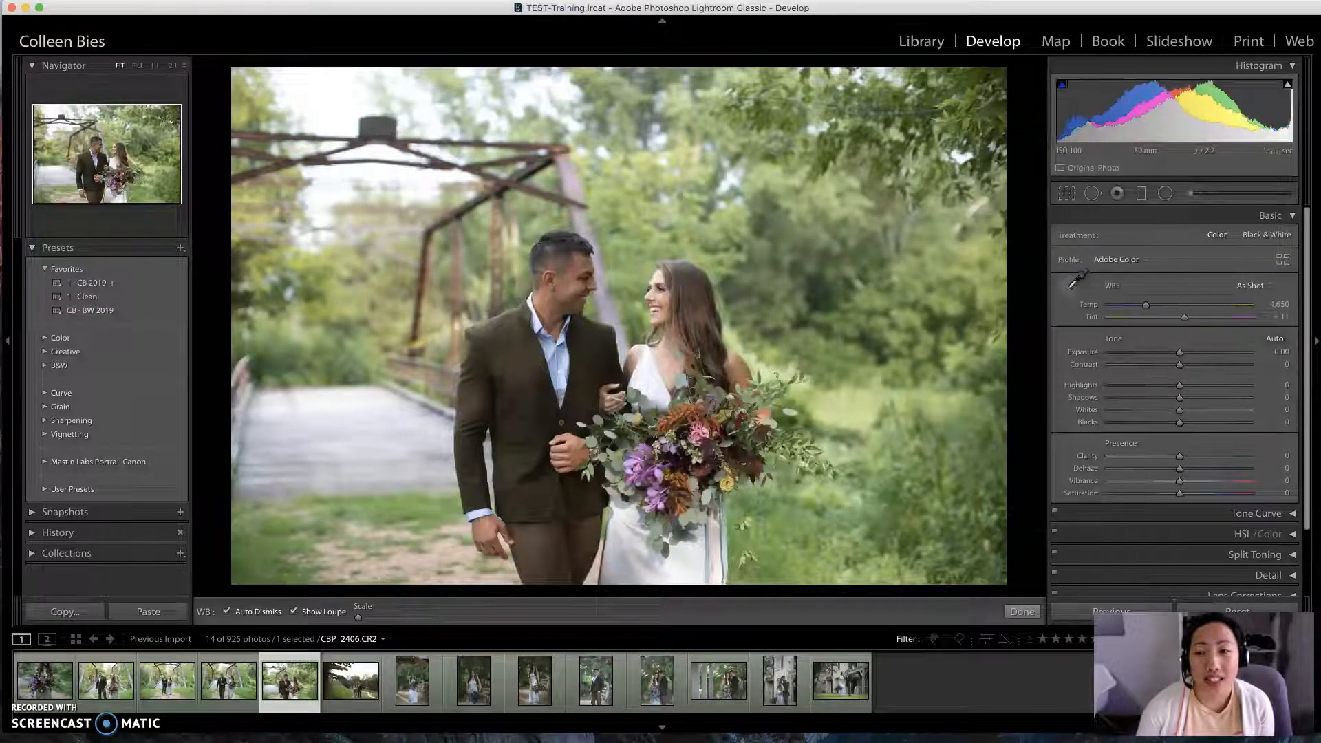
{"action": "left_click", "coordinate": [652, 367]}
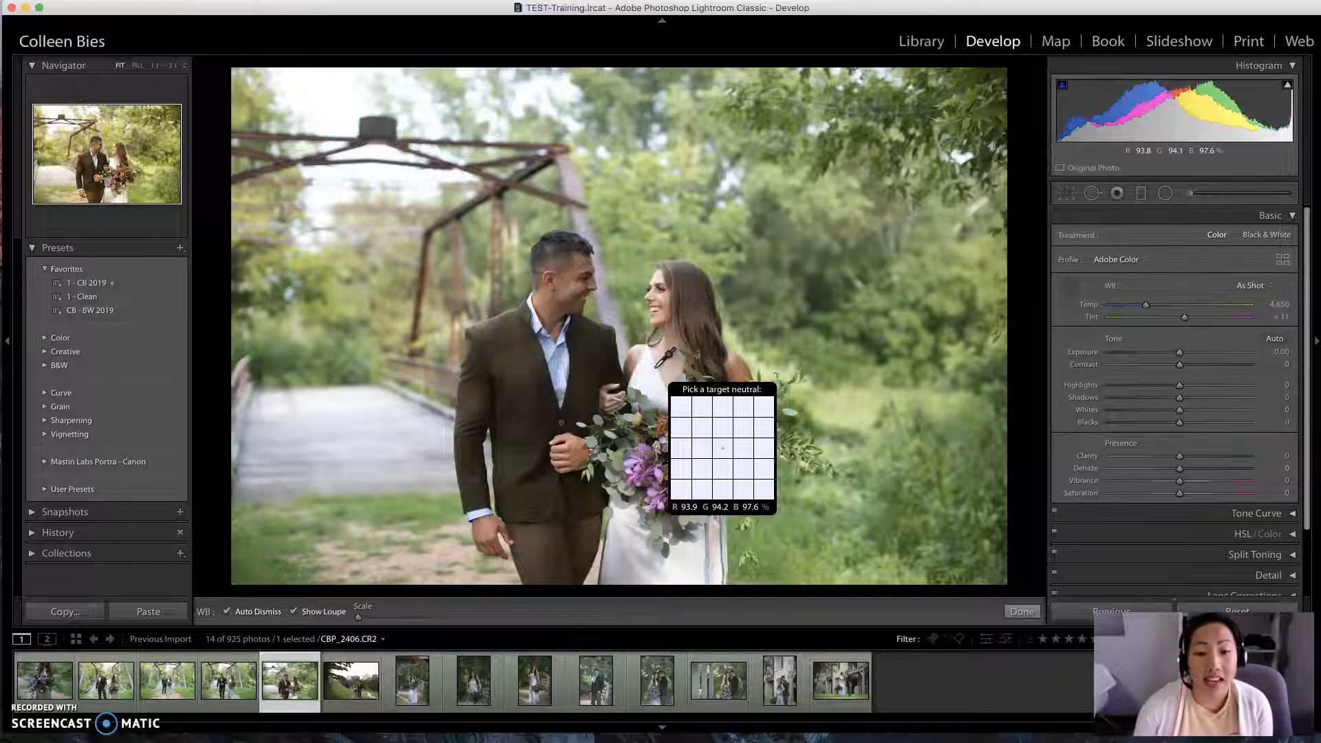
{"action": "left_click", "coordinate": [626, 561]}
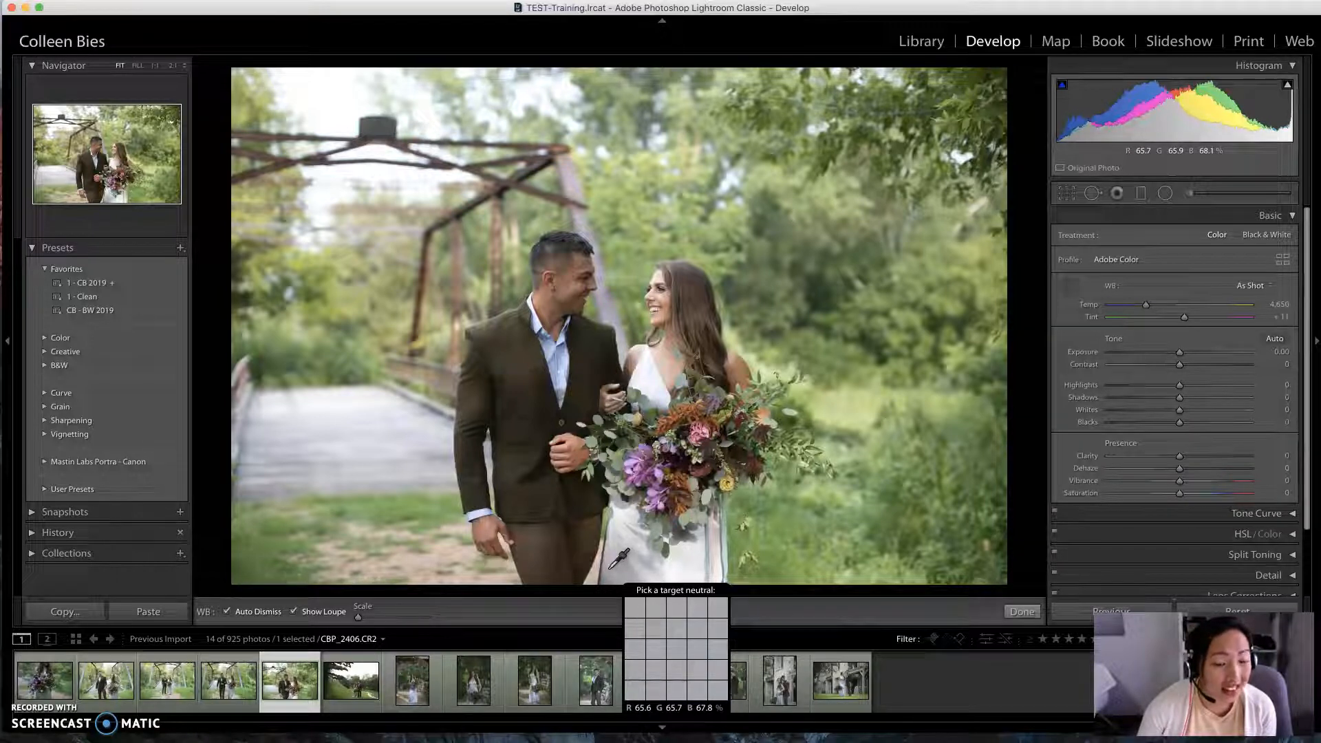
{"action": "left_click", "coordinate": [610, 568]}
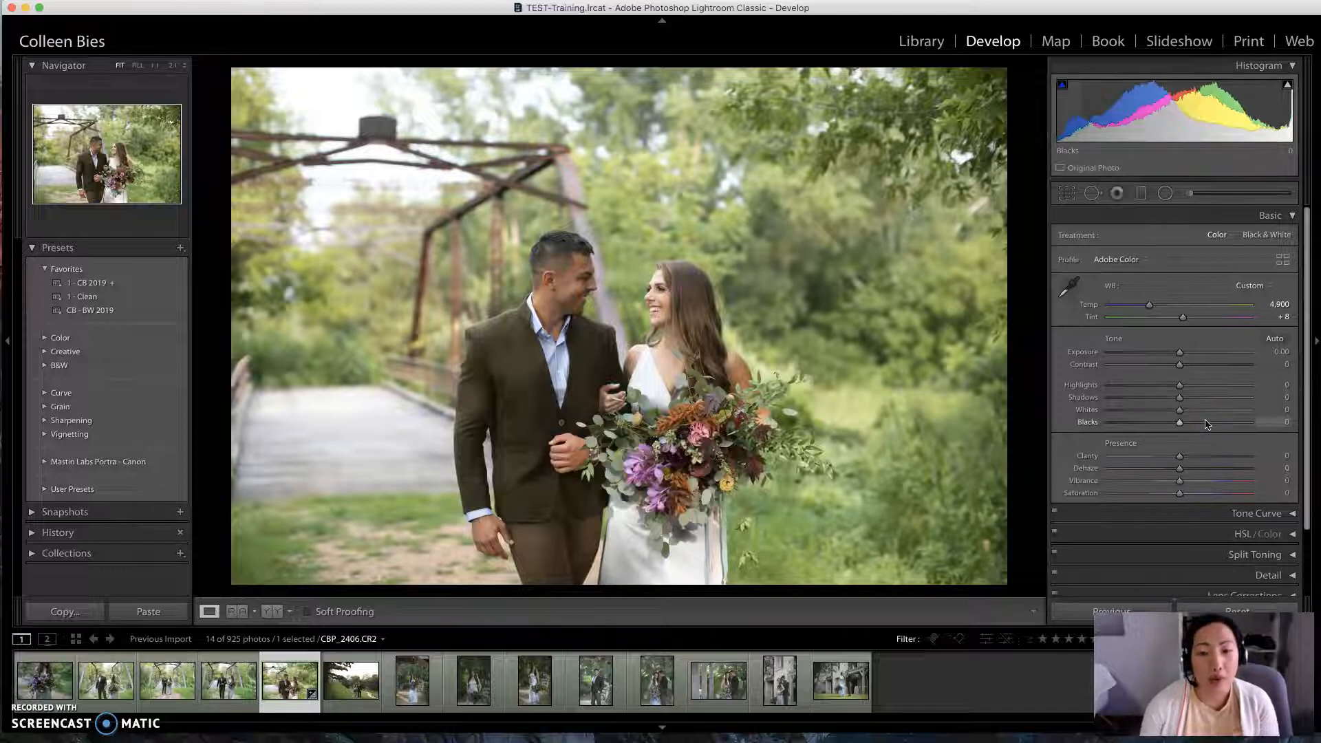
Step: Compare the before and after versions of the photo to judge the white balance correction
{"action": "key", "text": "backslash"}
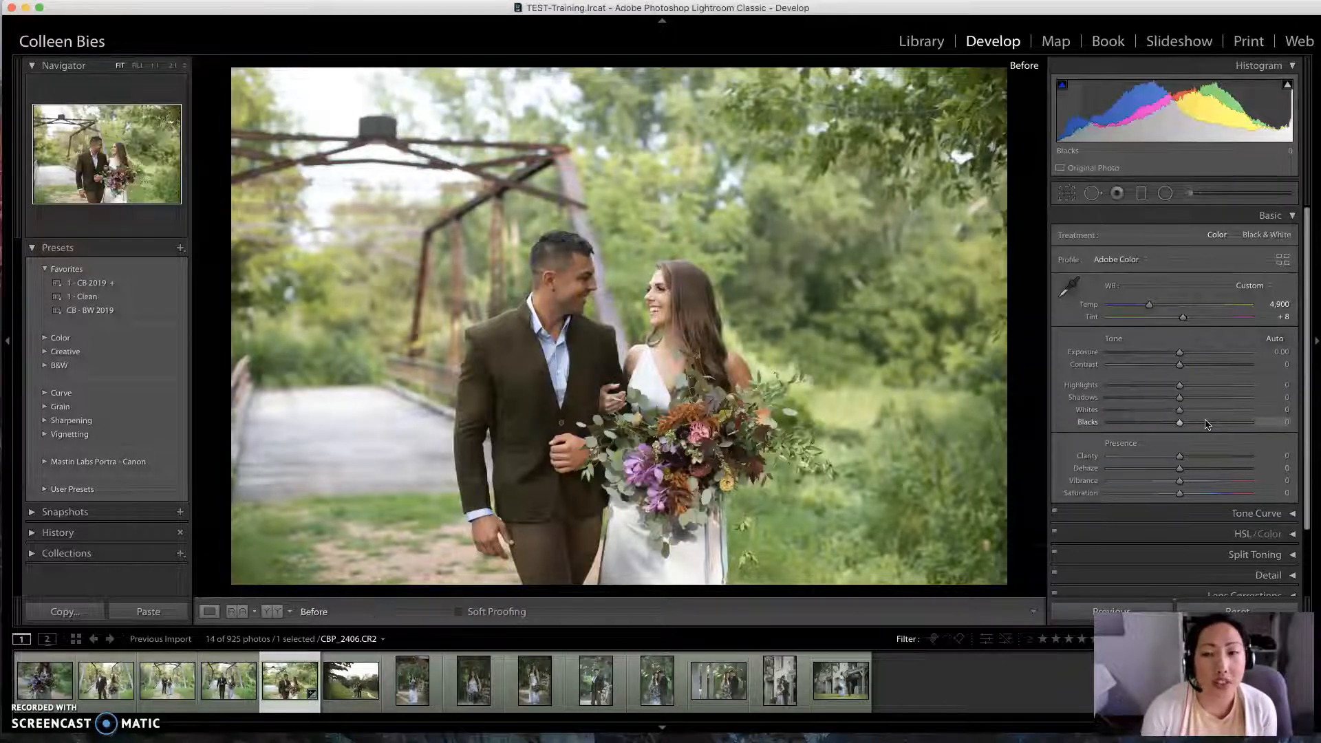
{"action": "key", "text": "backslash"}
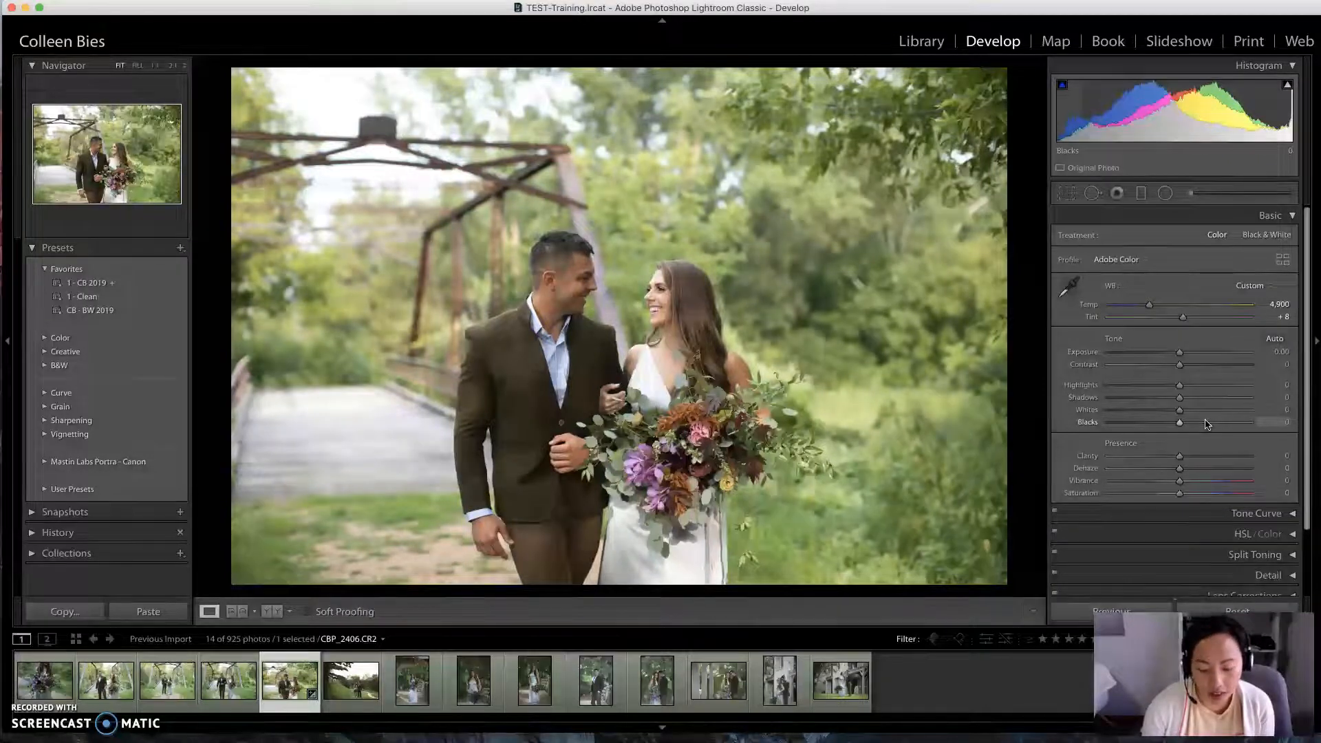
{"action": "key", "text": "backslash"}
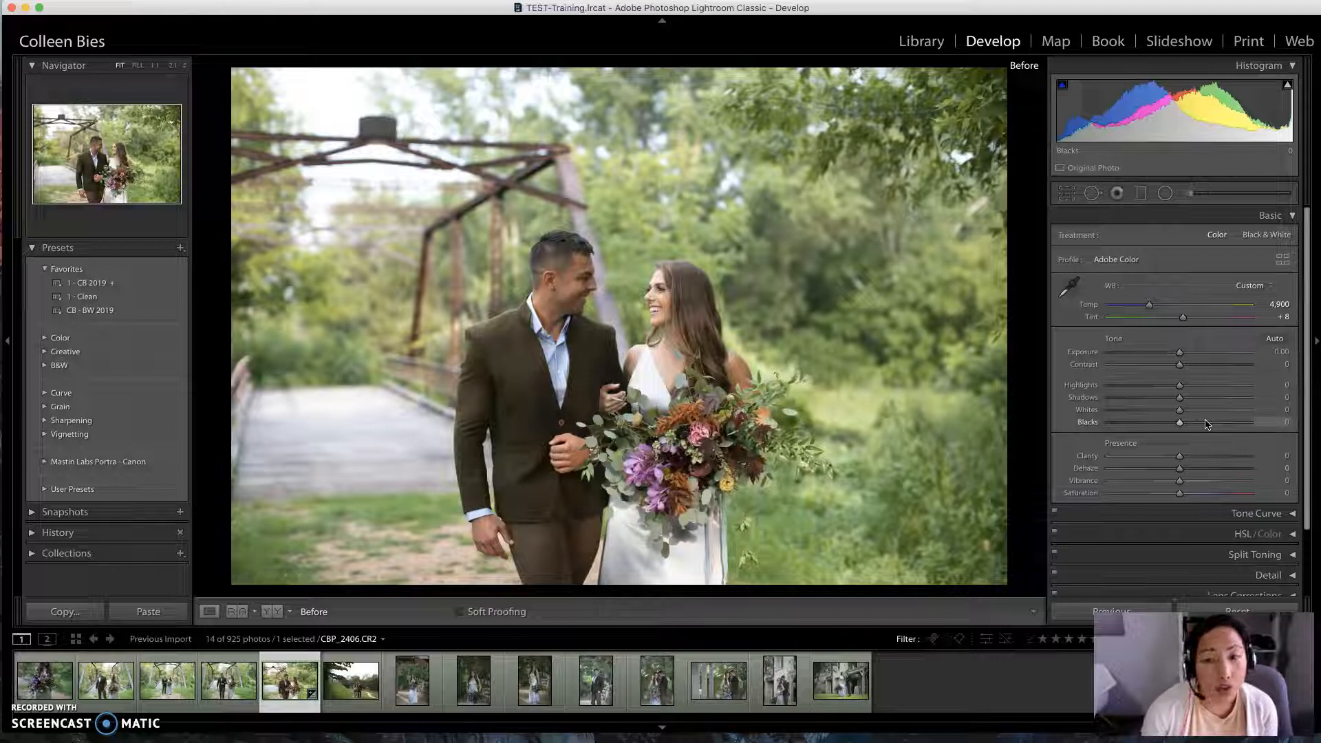
{"action": "key", "text": "backslash"}
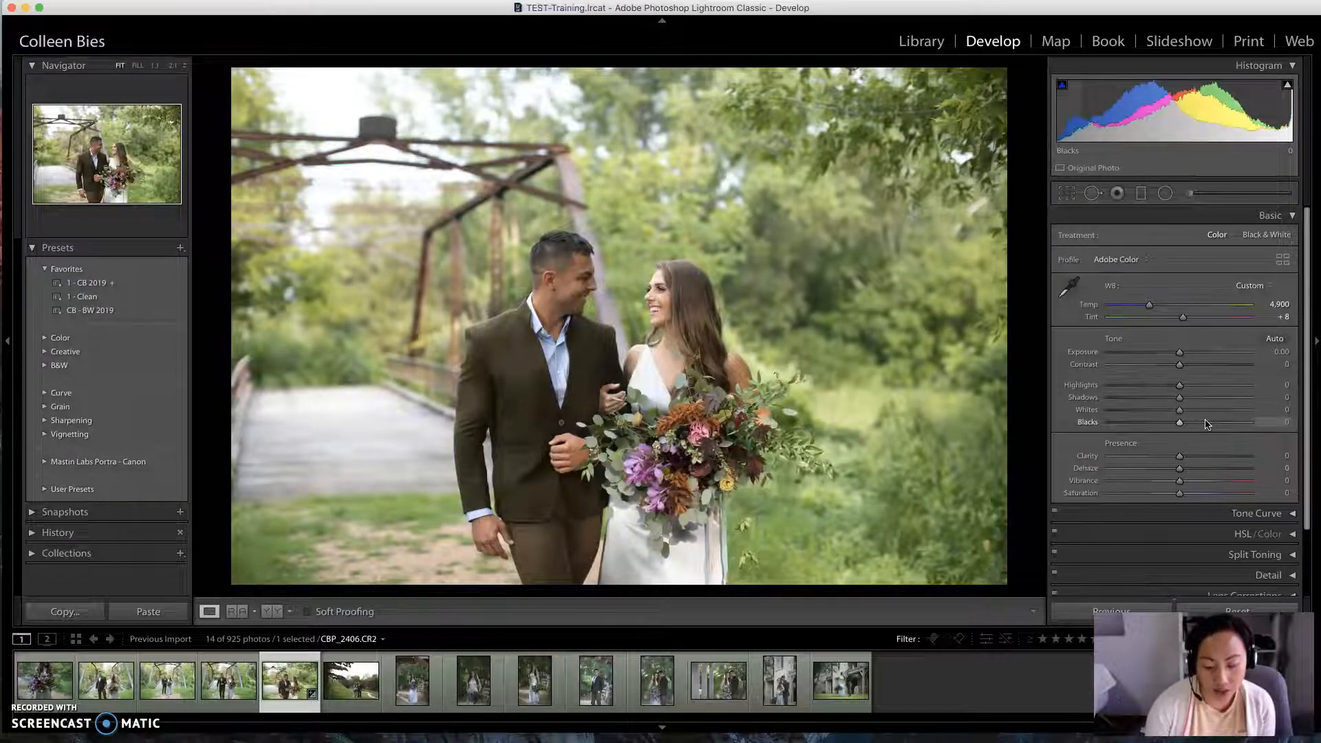
{"action": "key", "text": "backslash"}
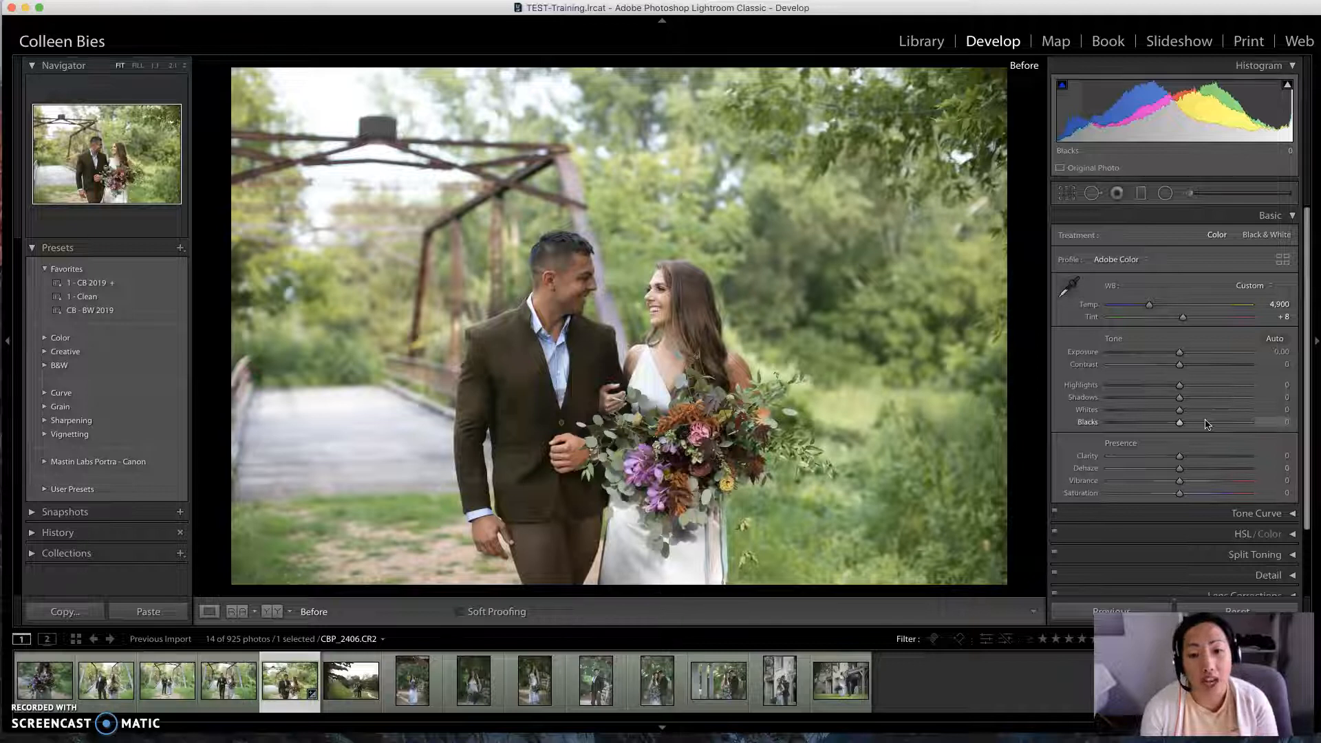
{"action": "key", "text": "backslash"}
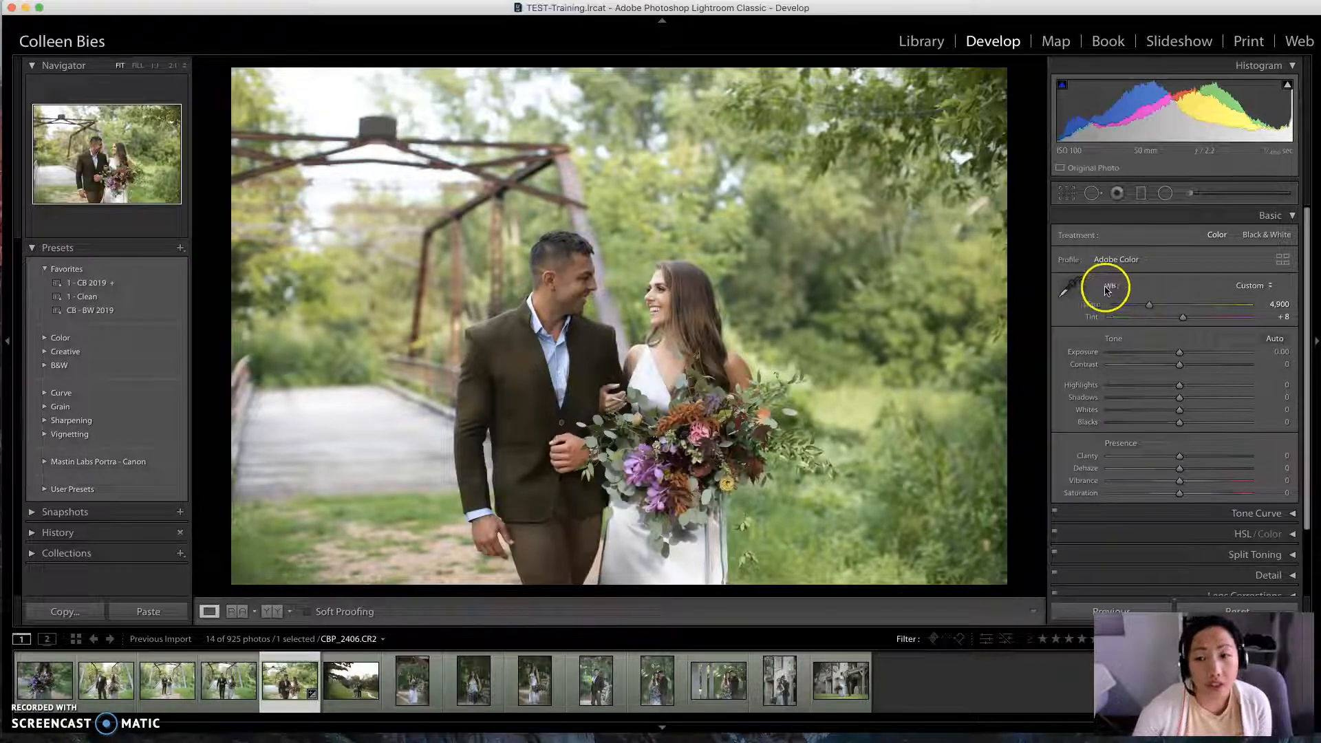
Step: Try a warmer temperature of 7,567 with a tint of +61, and undo both changes
{"action": "left_click_drag", "start_coordinate": [1148, 307], "coordinate": [1206, 318]}
{"action": "key", "text": "super+z"}
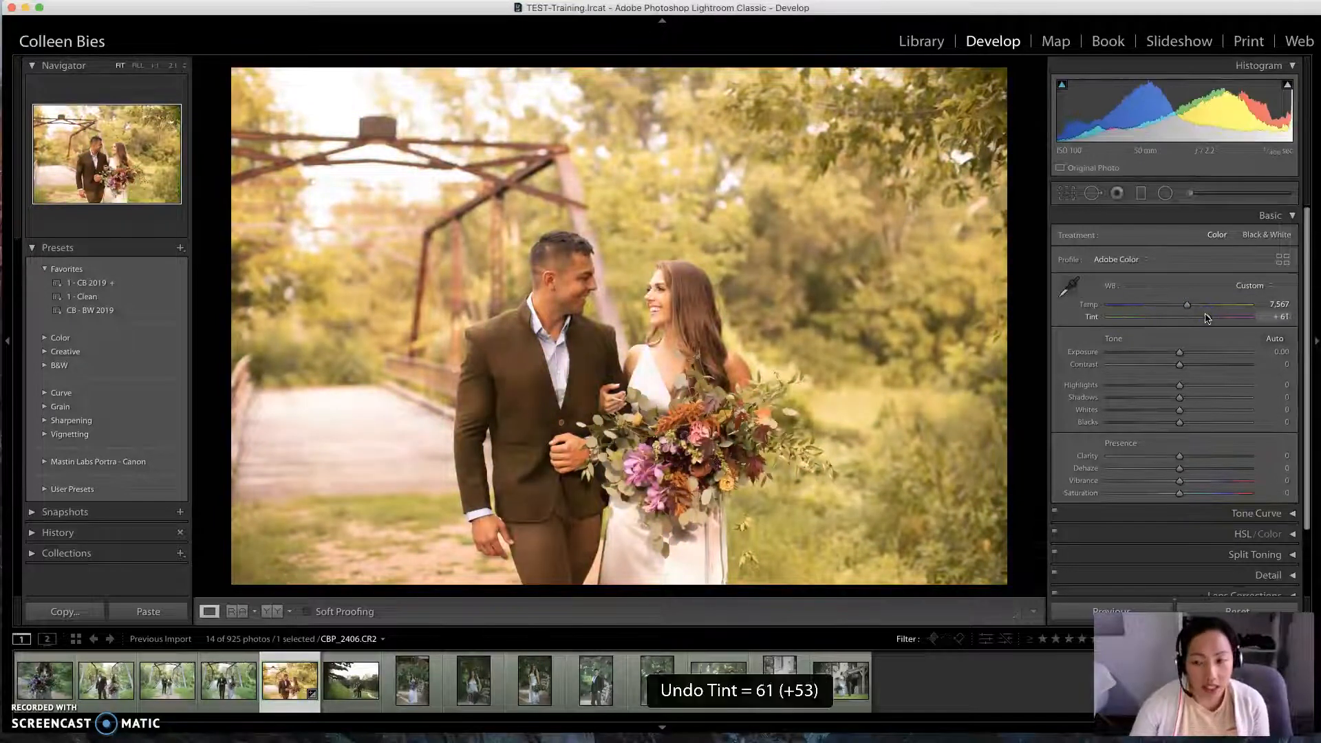
{"action": "key", "text": "super+z"}
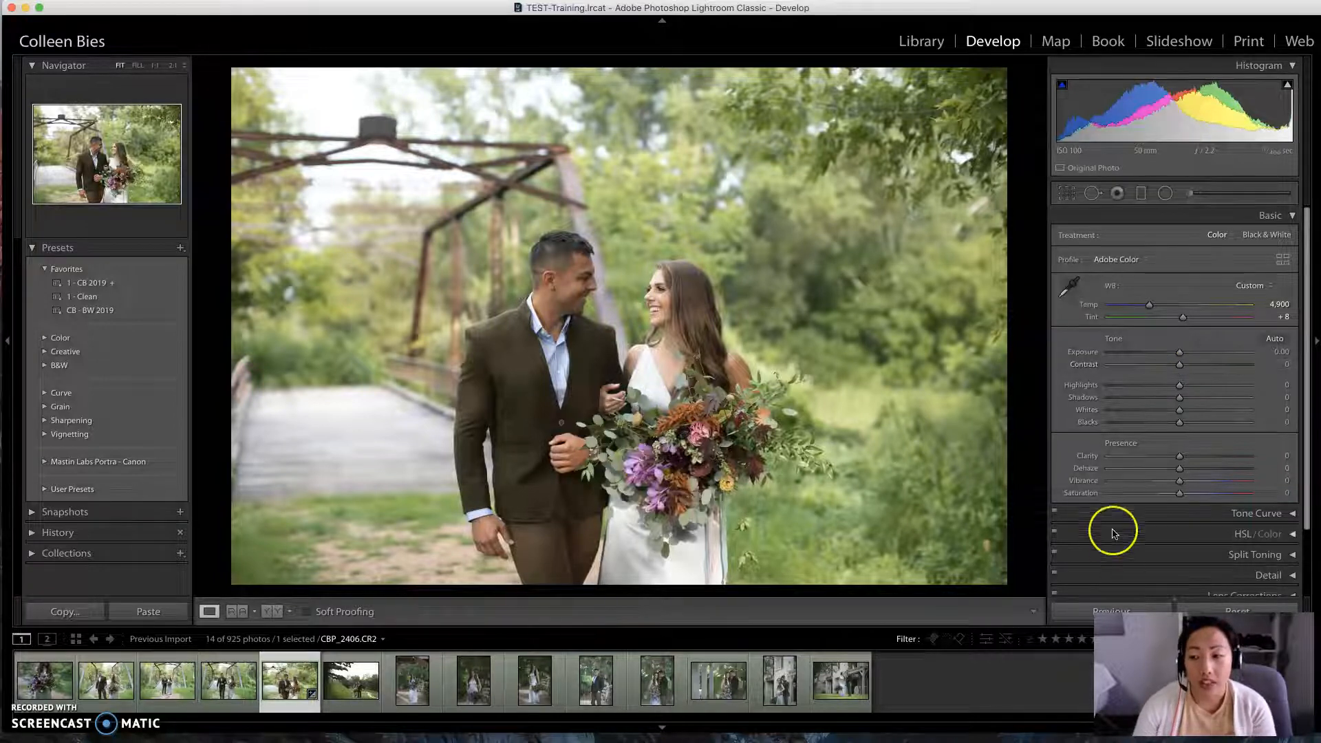
Step: Try a small exposure adjustment on the photo and reset Exposure to 0.00
{"action": "scroll", "coordinate": [1121, 526], "scroll_direction": "down", "scroll_amount": 3}
{"action": "scroll", "coordinate": [1121, 526], "scroll_direction": "down", "scroll_amount": 2}
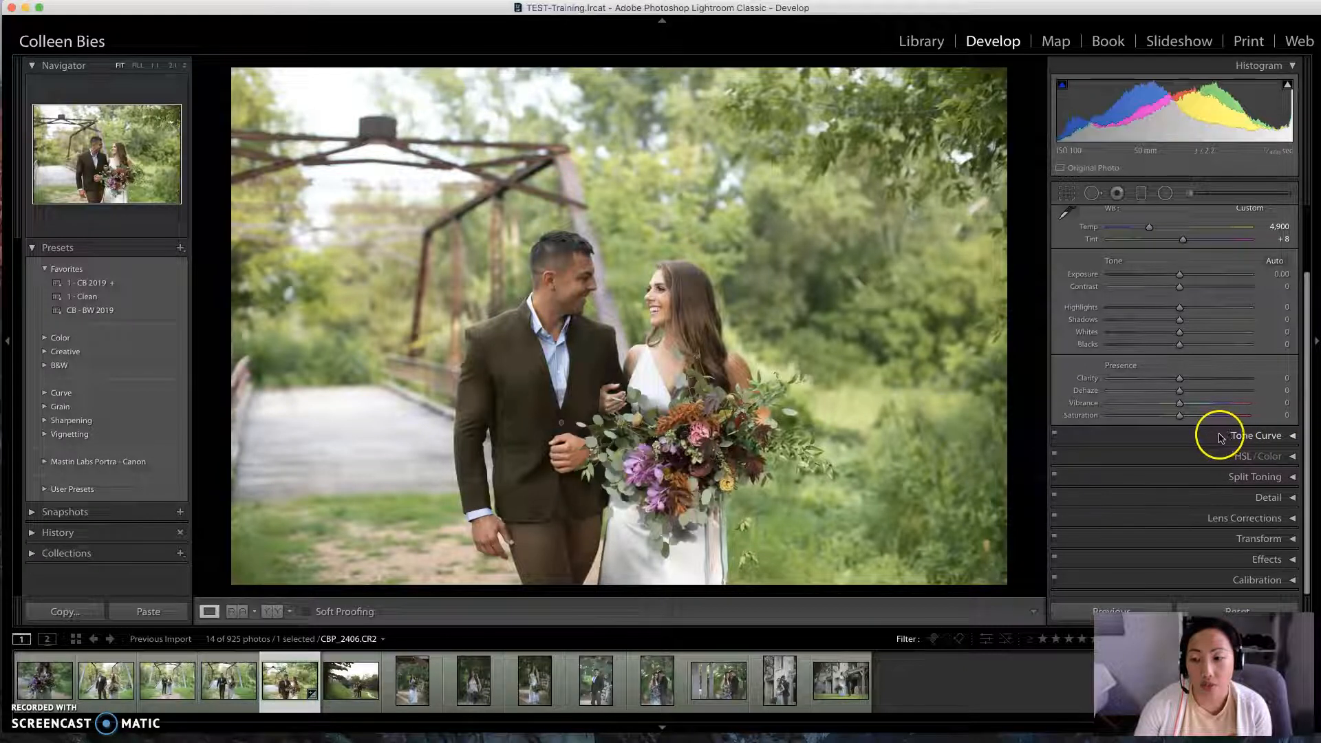
{"action": "scroll", "coordinate": [1202, 500], "scroll_direction": "up", "scroll_amount": 5}
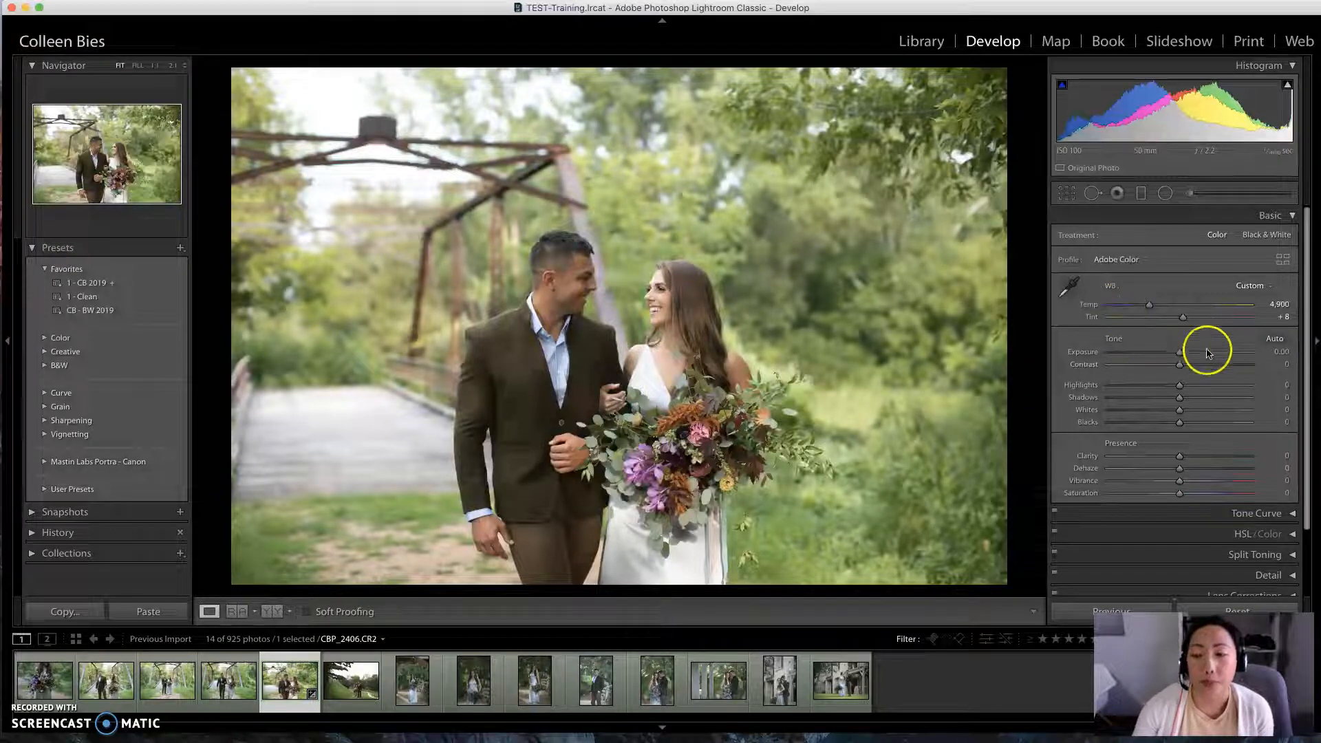
{"action": "mouse_move", "coordinate": [1180, 355]}
{"action": "left_mouse_down"}
{"action": "mouse_move", "coordinate": [1255, 353]}
{"action": "mouse_move", "coordinate": [1183, 354]}
{"action": "left_mouse_up"}
{"action": "left_click", "coordinate": [1183, 157]}
{"action": "double_click", "coordinate": [1181, 352]}
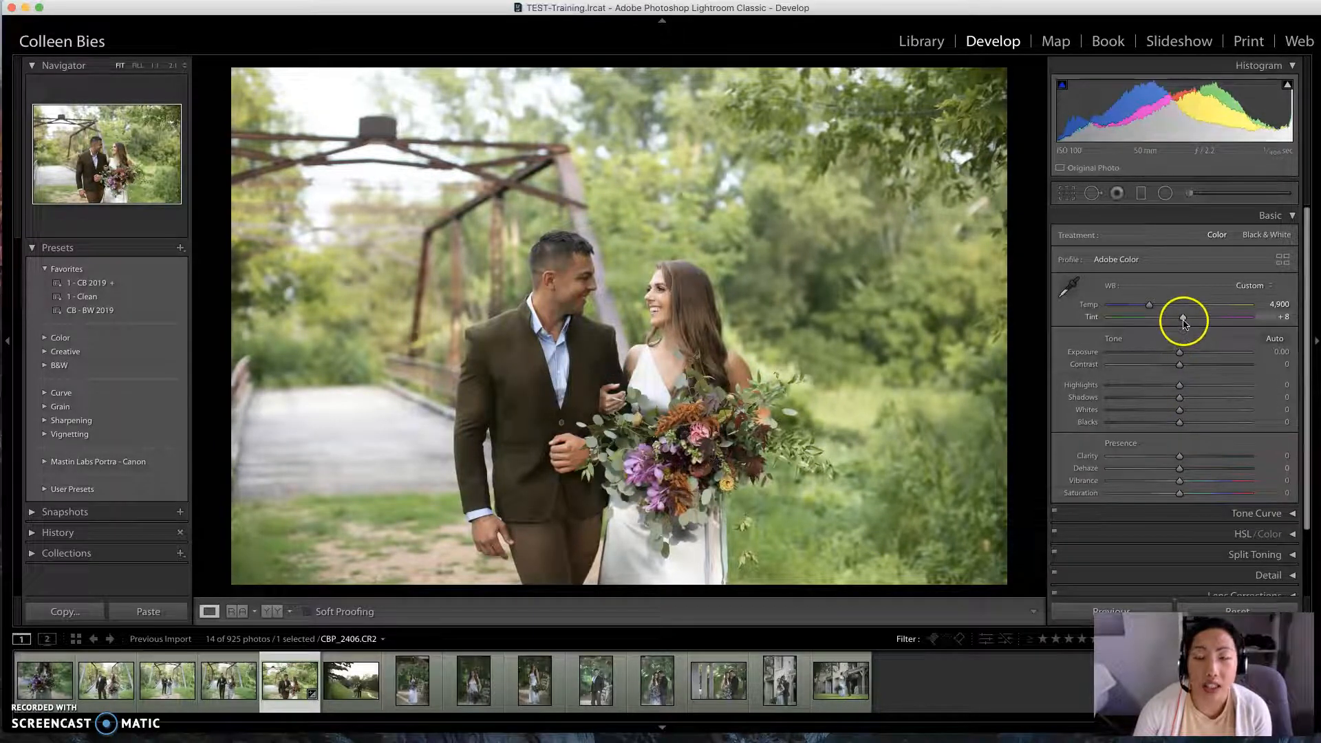
Step: Raise the photo's tint strongly and reset it to the default of +11
{"action": "left_click_drag", "start_coordinate": [1183, 320], "coordinate": [1220, 320]}
{"action": "double_click", "coordinate": [1220, 320]}
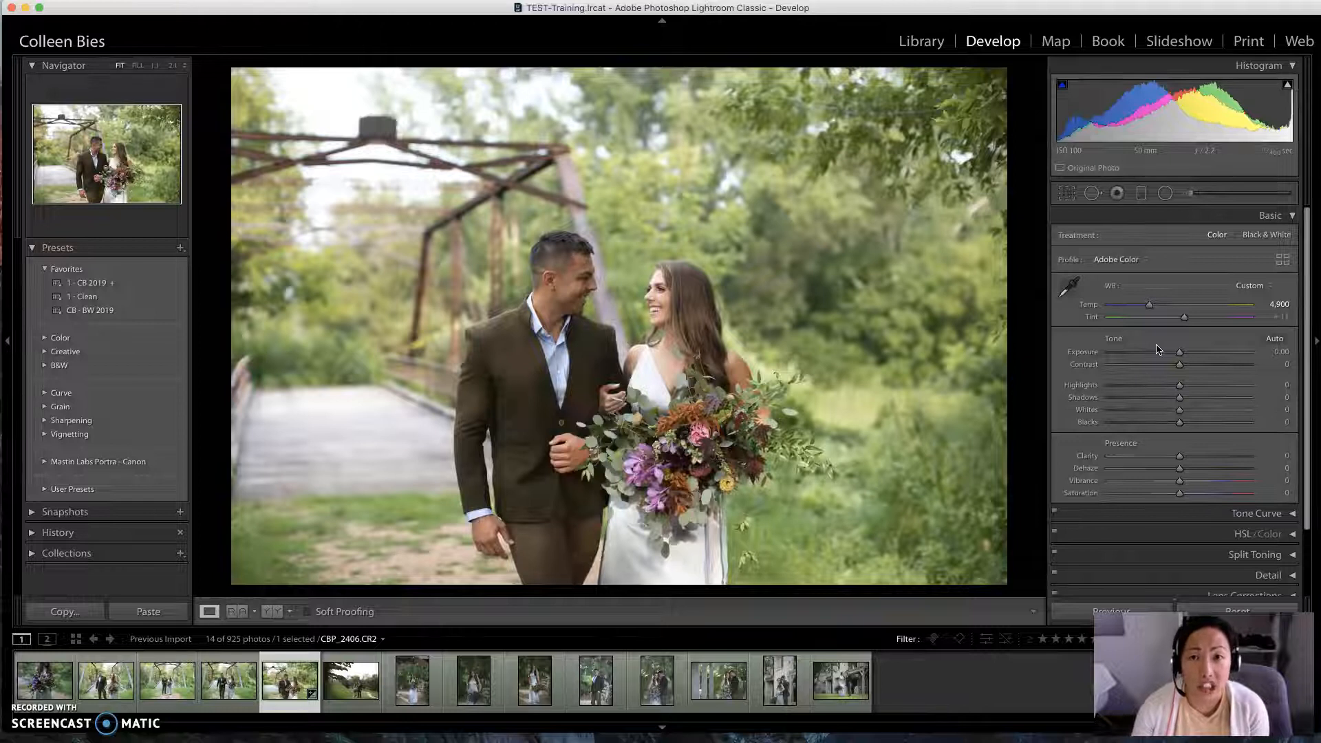
Step: Try reverting the photo to its Import state in the edit history, and return to the latest Tint entry
{"action": "left_click", "coordinate": [31, 534]}
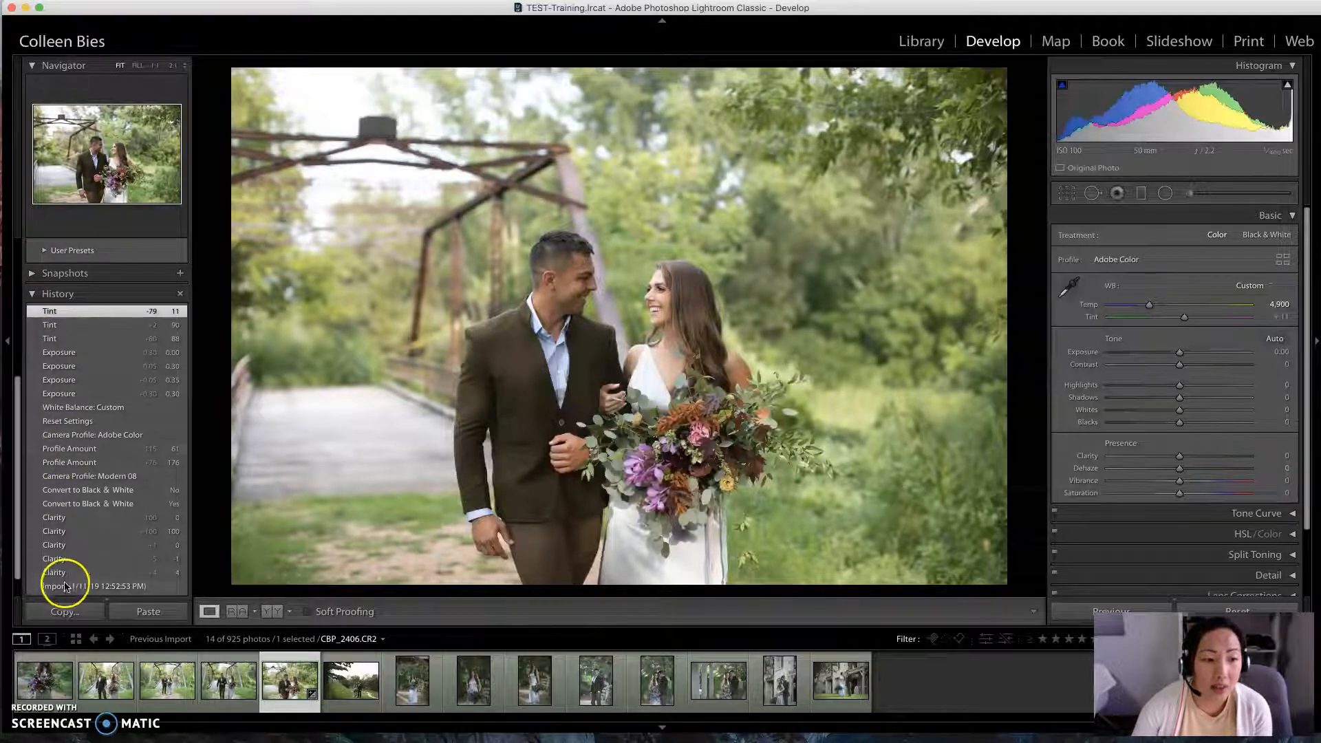
{"action": "left_click", "coordinate": [66, 586]}
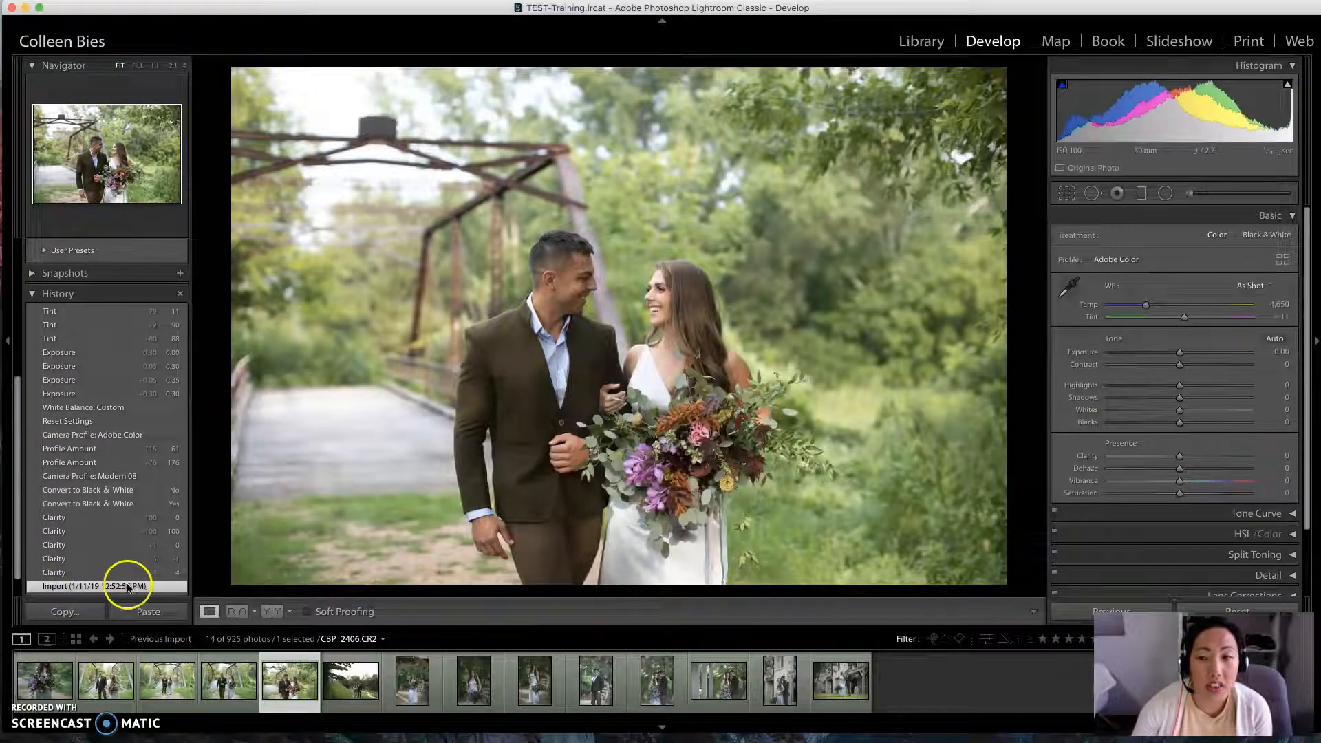
{"action": "left_click", "coordinate": [81, 311]}
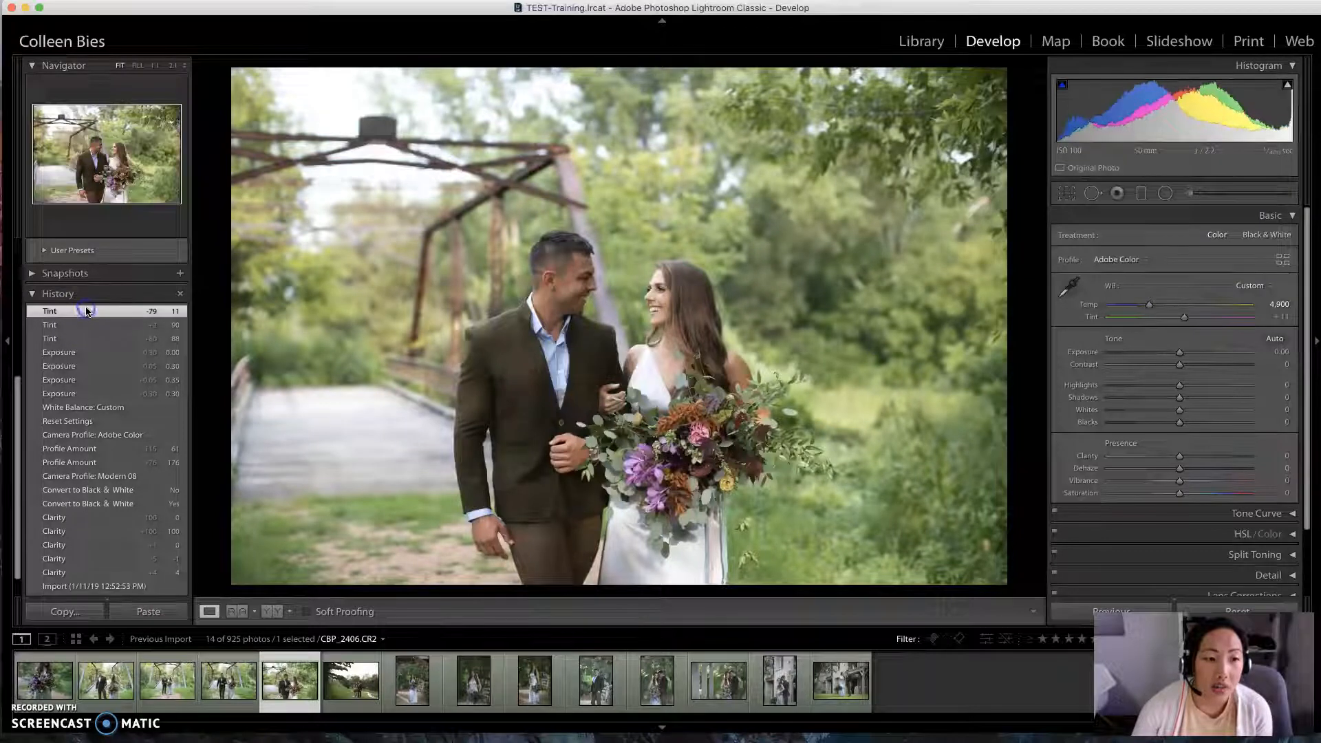
{"action": "left_click", "coordinate": [32, 294]}
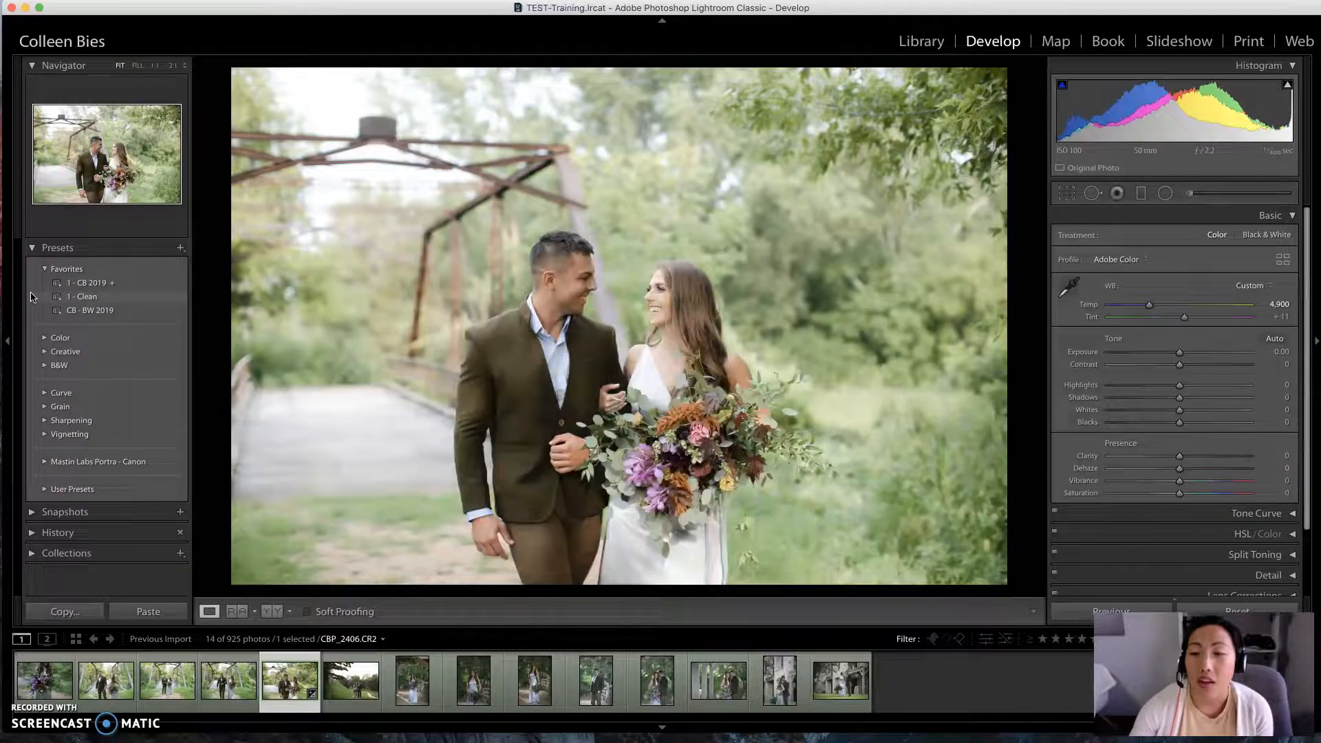
{"action": "left_click", "coordinate": [32, 295]}
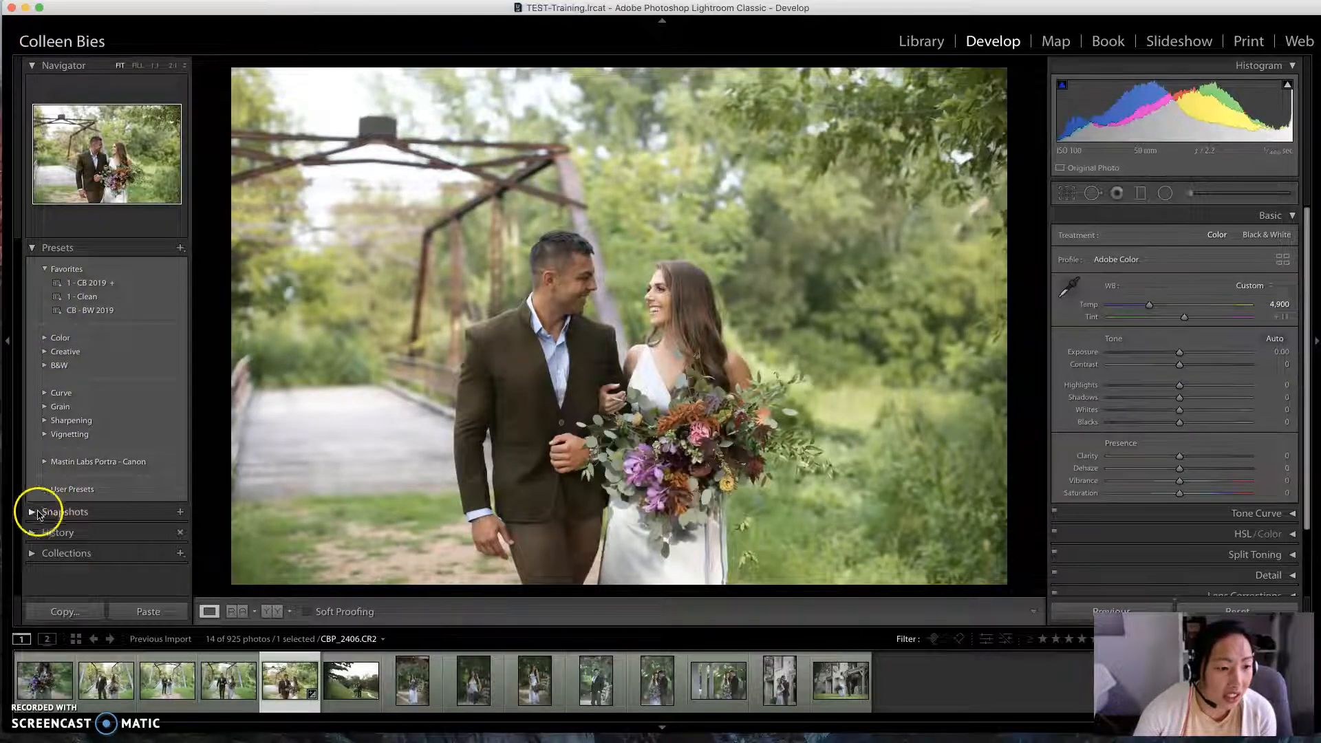
Step: Restore the photo to the "White Balance: Custom" state from the edit history, and compare it with the before version
{"action": "left_click", "coordinate": [43, 533]}
{"action": "left_click", "coordinate": [71, 407]}
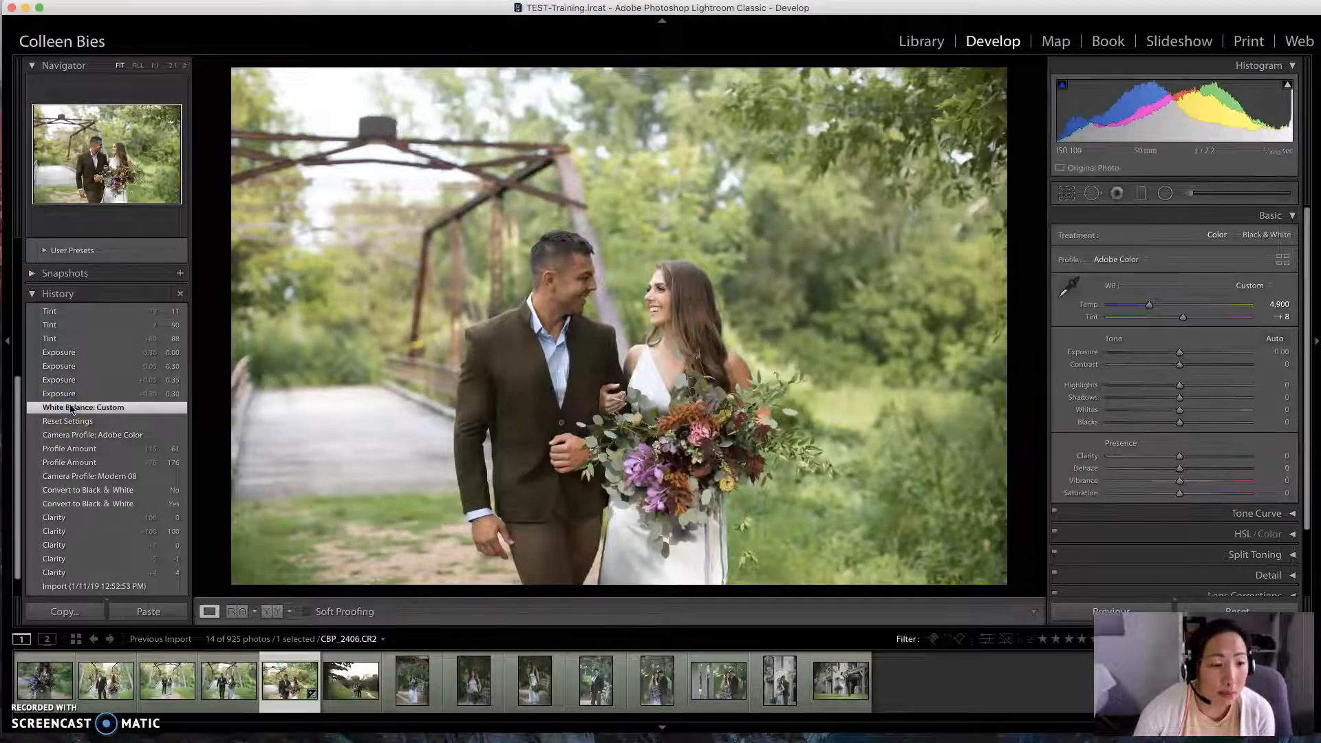
{"action": "left_click", "coordinate": [32, 296]}
{"action": "key", "text": "backslash"}
{"action": "key", "text": "backslash"}
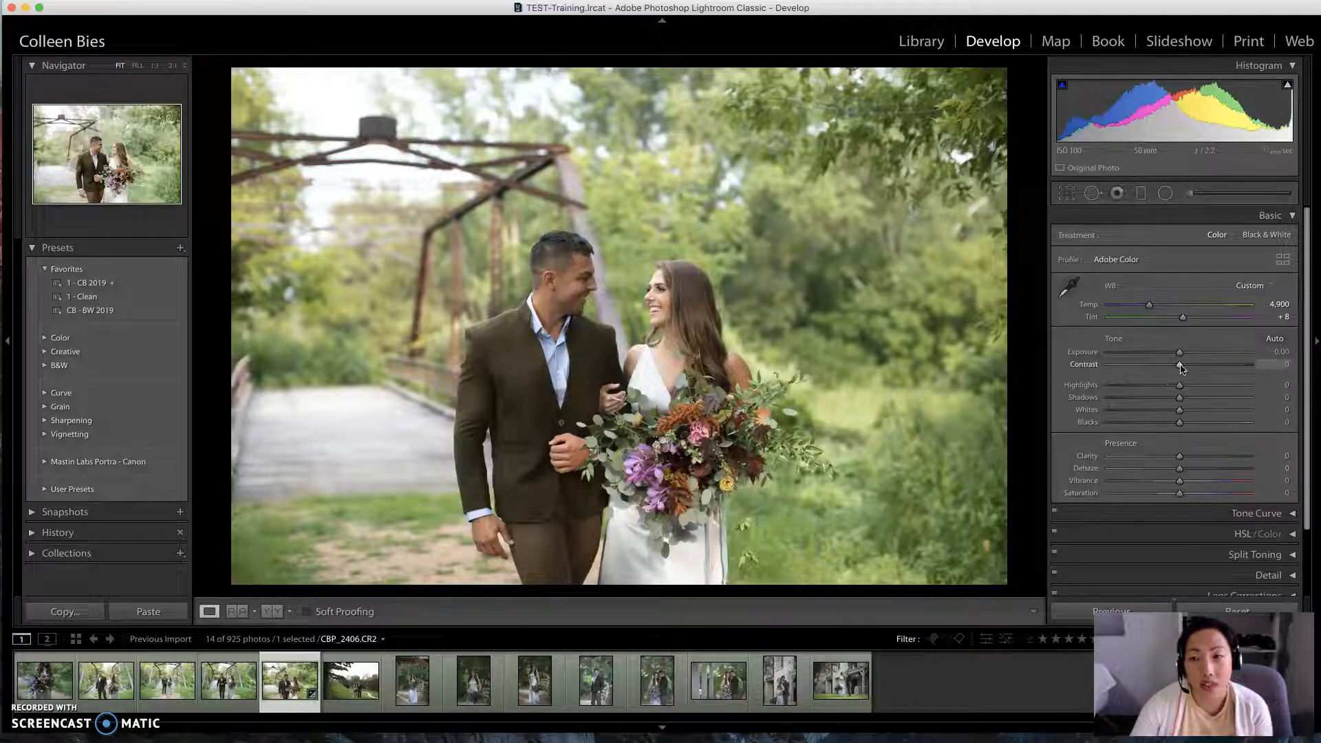
Step: Try the photo's Contrast at the extremes of +100 and -100, and return it to 0
{"action": "left_click_drag", "start_coordinate": [1181, 368], "coordinate": [1261, 372]}
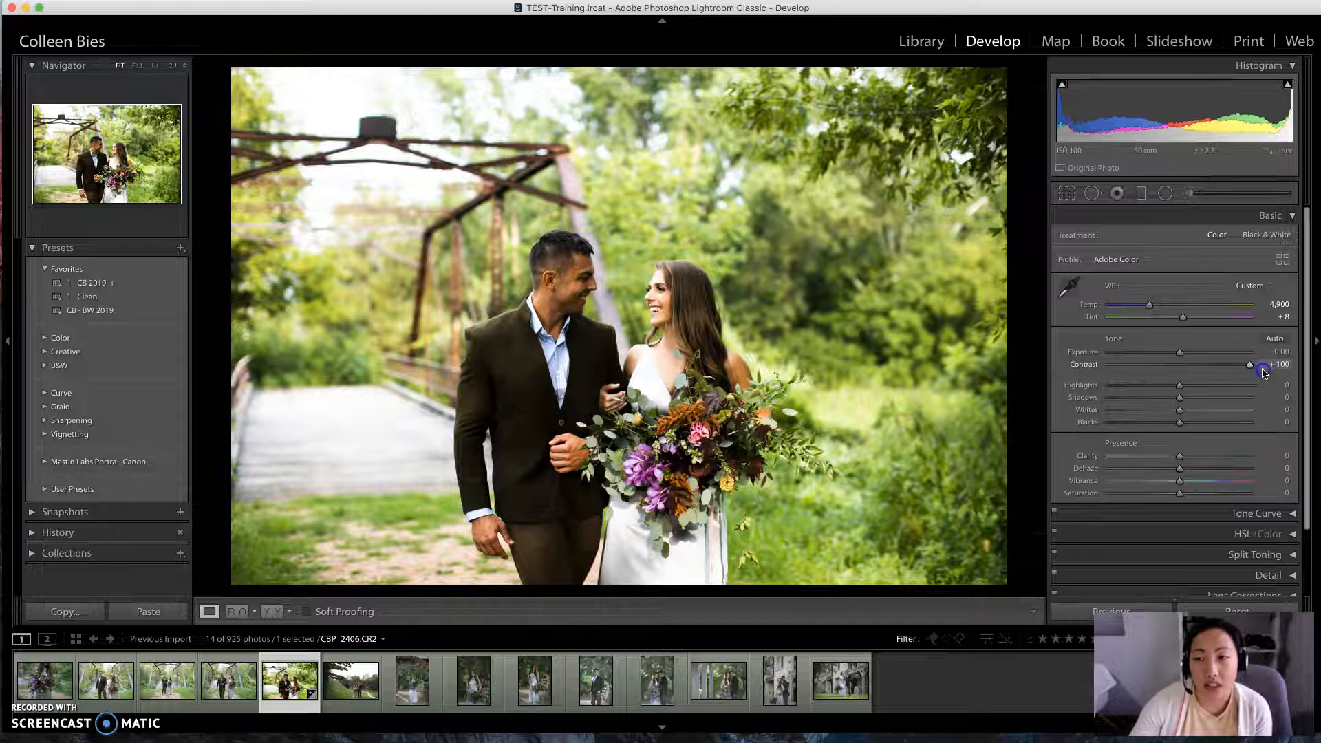
{"action": "left_click_drag", "start_coordinate": [1263, 372], "coordinate": [1085, 365]}
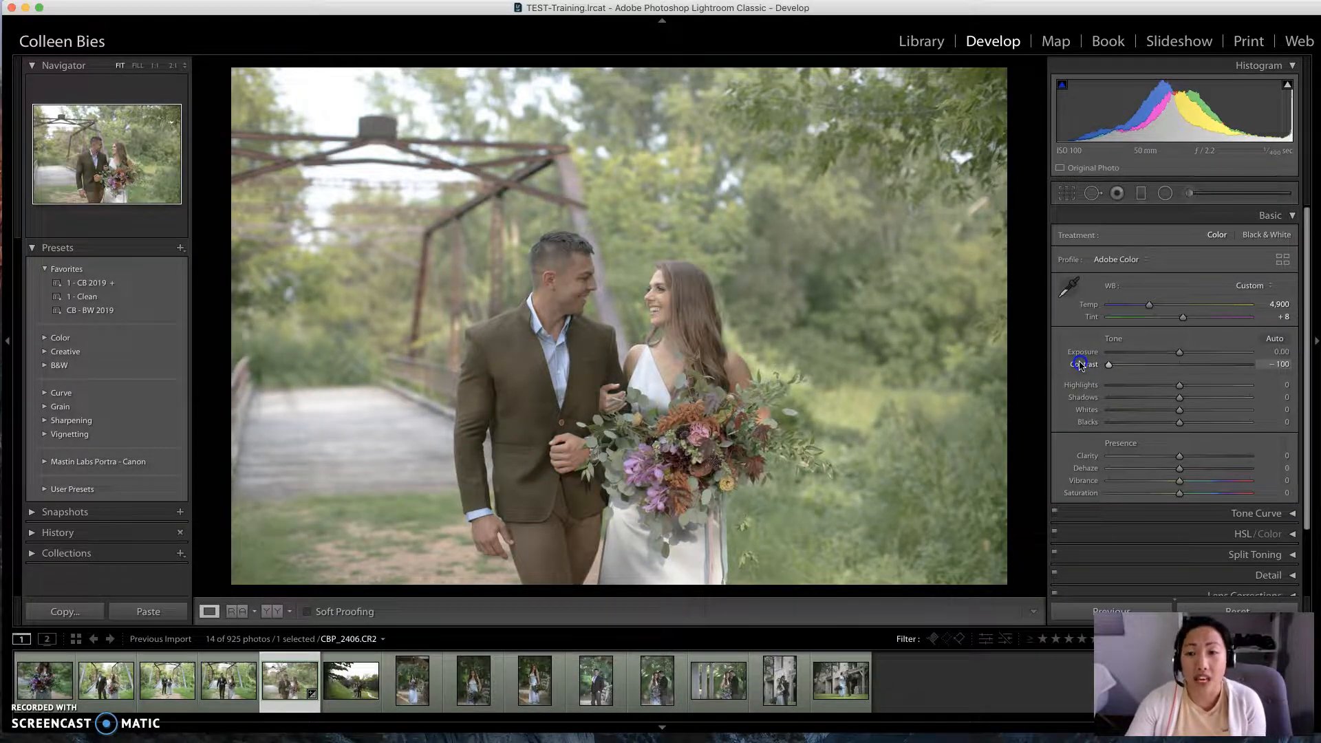
{"action": "left_click_drag", "start_coordinate": [1100, 365], "coordinate": [1180, 367]}
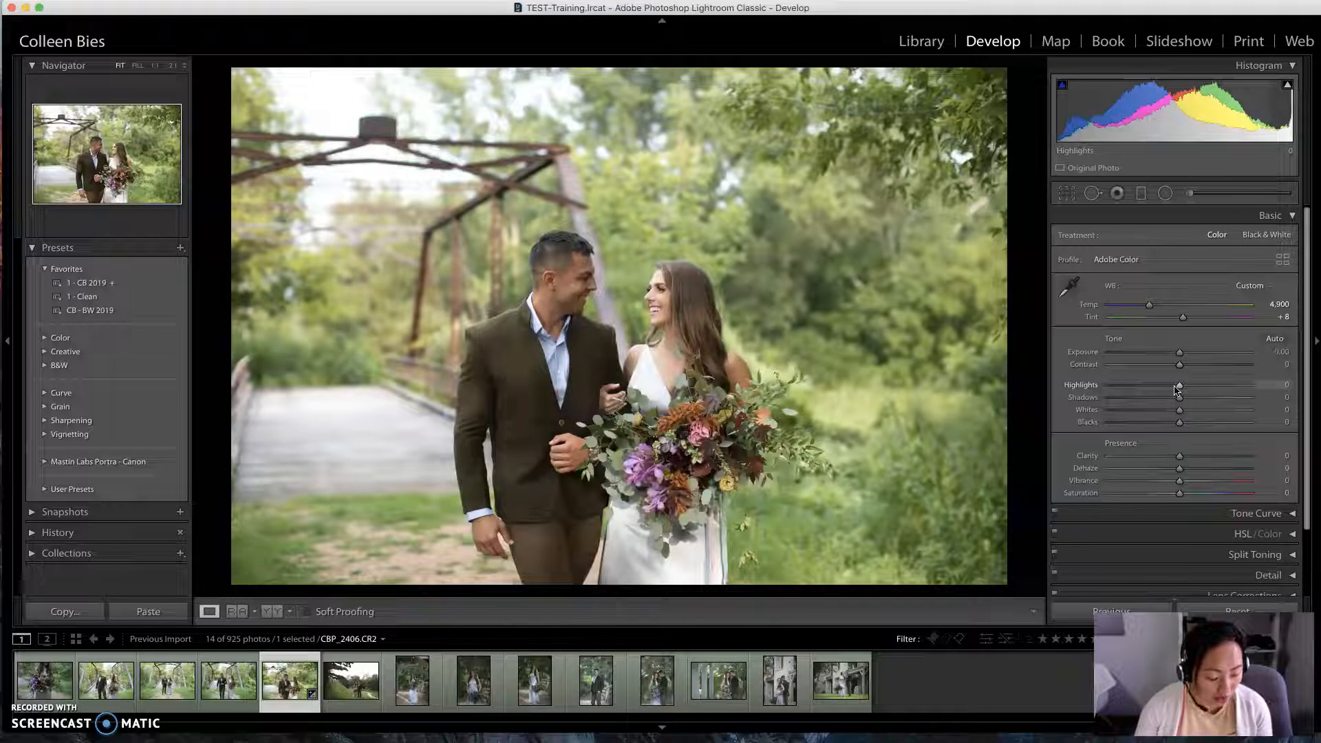
Step: Lower the photo's Highlights to -47, using the clipping preview to check for blown-out areas
{"action": "key", "text": "alt"}
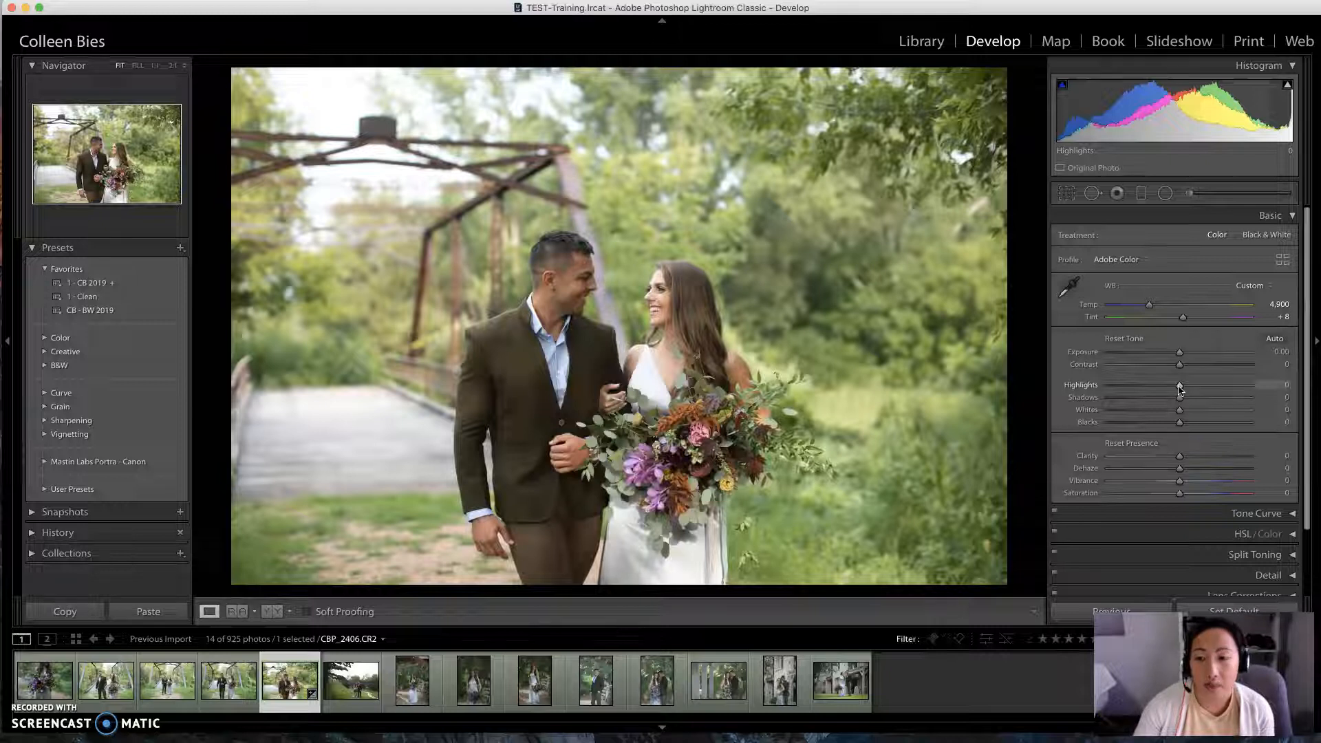
{"action": "left_click_drag", "start_coordinate": [1179, 387], "coordinate": [1146, 388]}
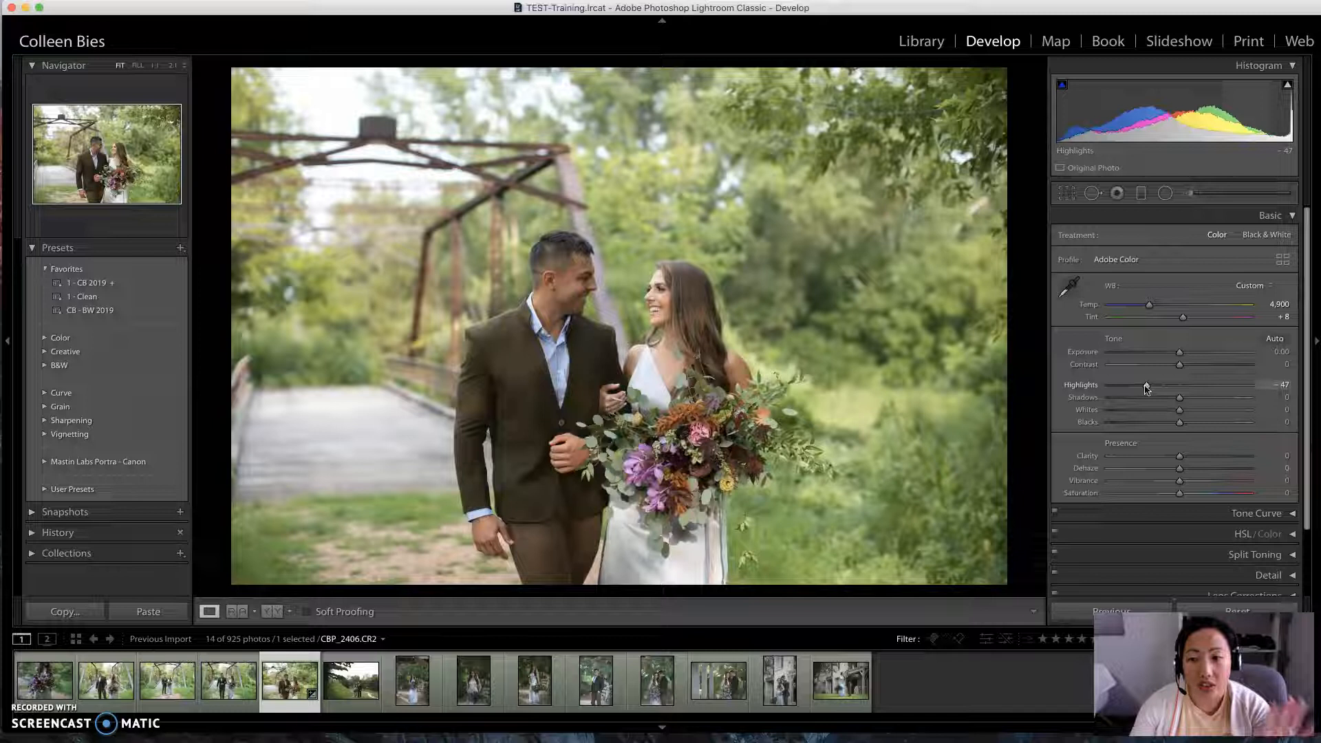
{"action": "left_click", "coordinate": [1147, 387]}
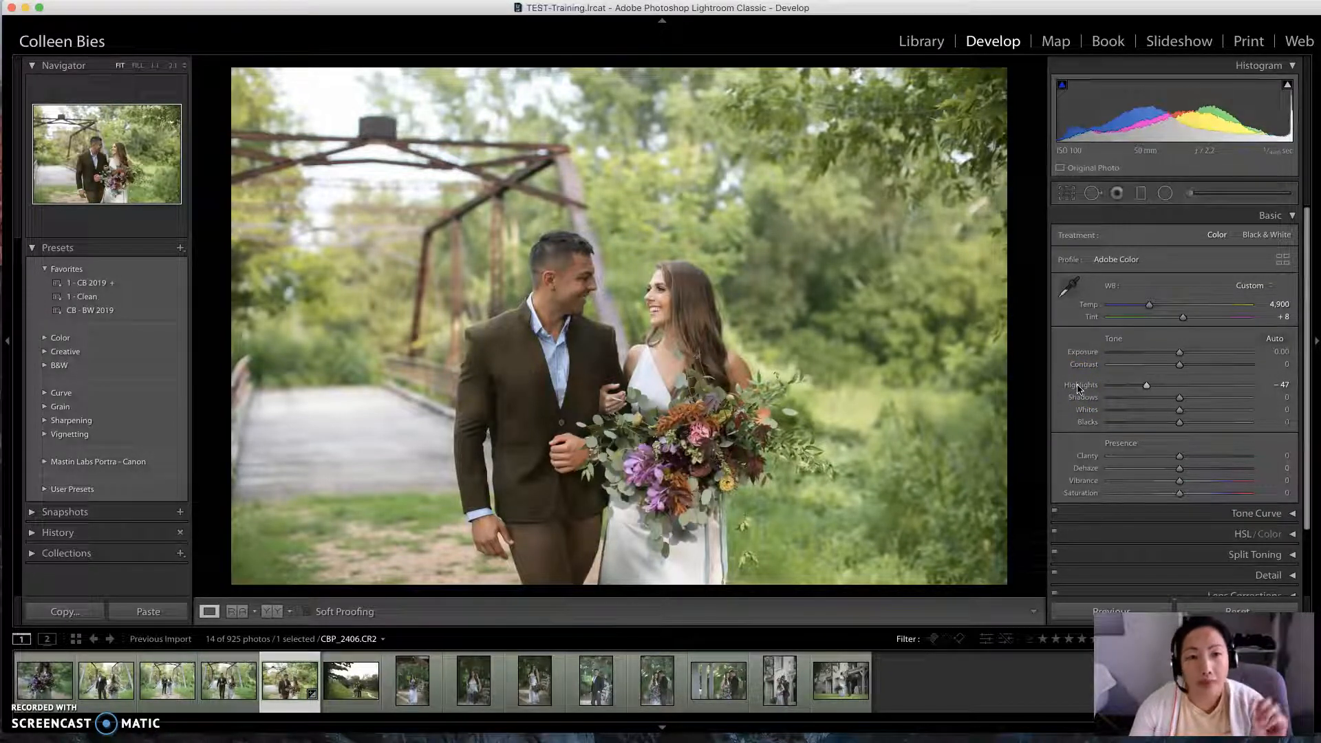
{"action": "key", "text": "alt"}
{"action": "left_click_drag", "start_coordinate": [1147, 387], "coordinate": [1154, 387]}
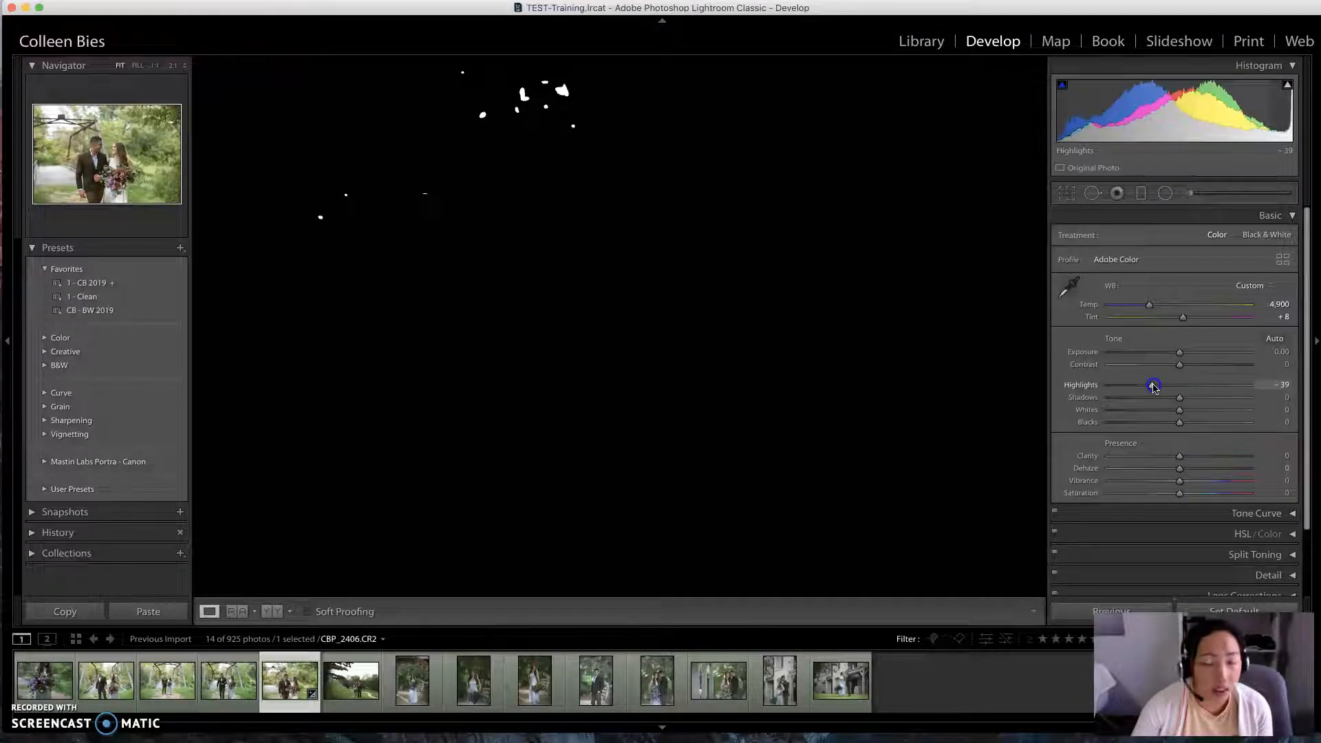
{"action": "left_click_drag", "start_coordinate": [1153, 388], "coordinate": [1149, 387]}
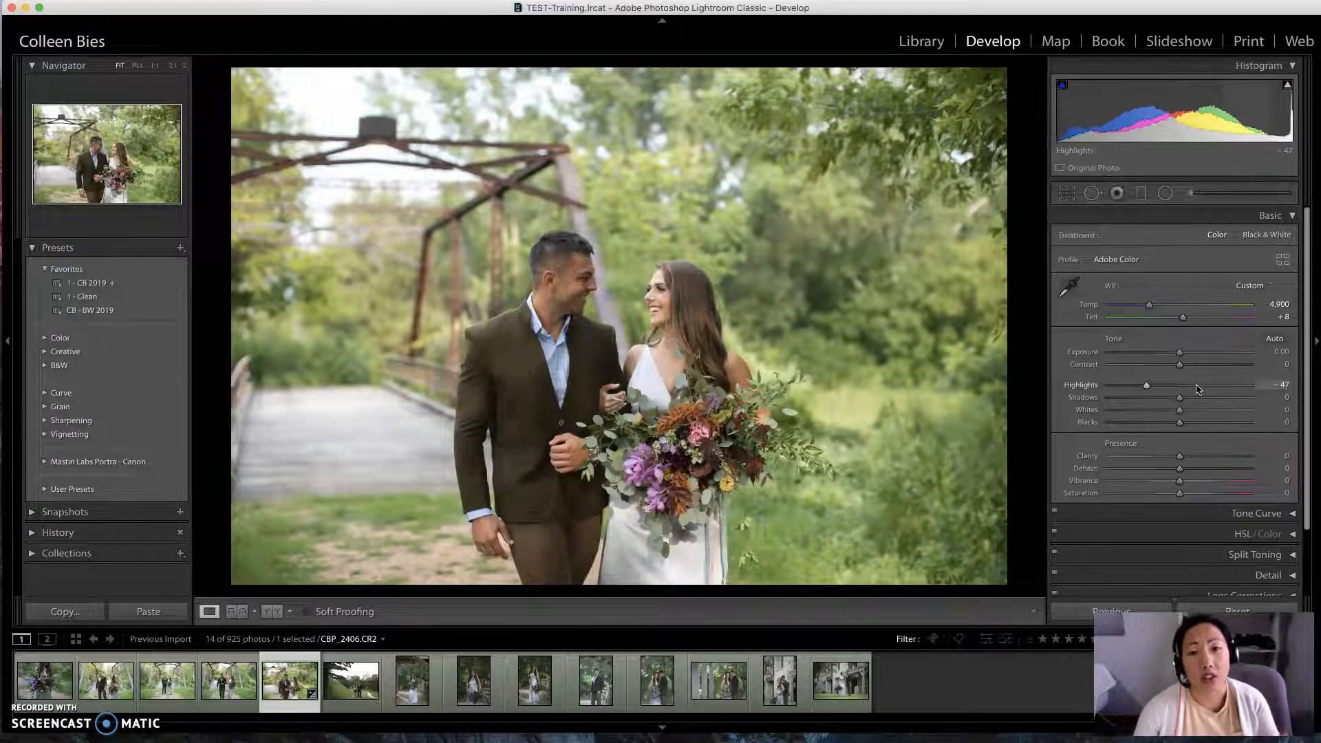
Step: Try Shadows at +100 with the clipping preview, and settle the photo's Shadows at +14
{"action": "left_click", "coordinate": [1179, 398]}
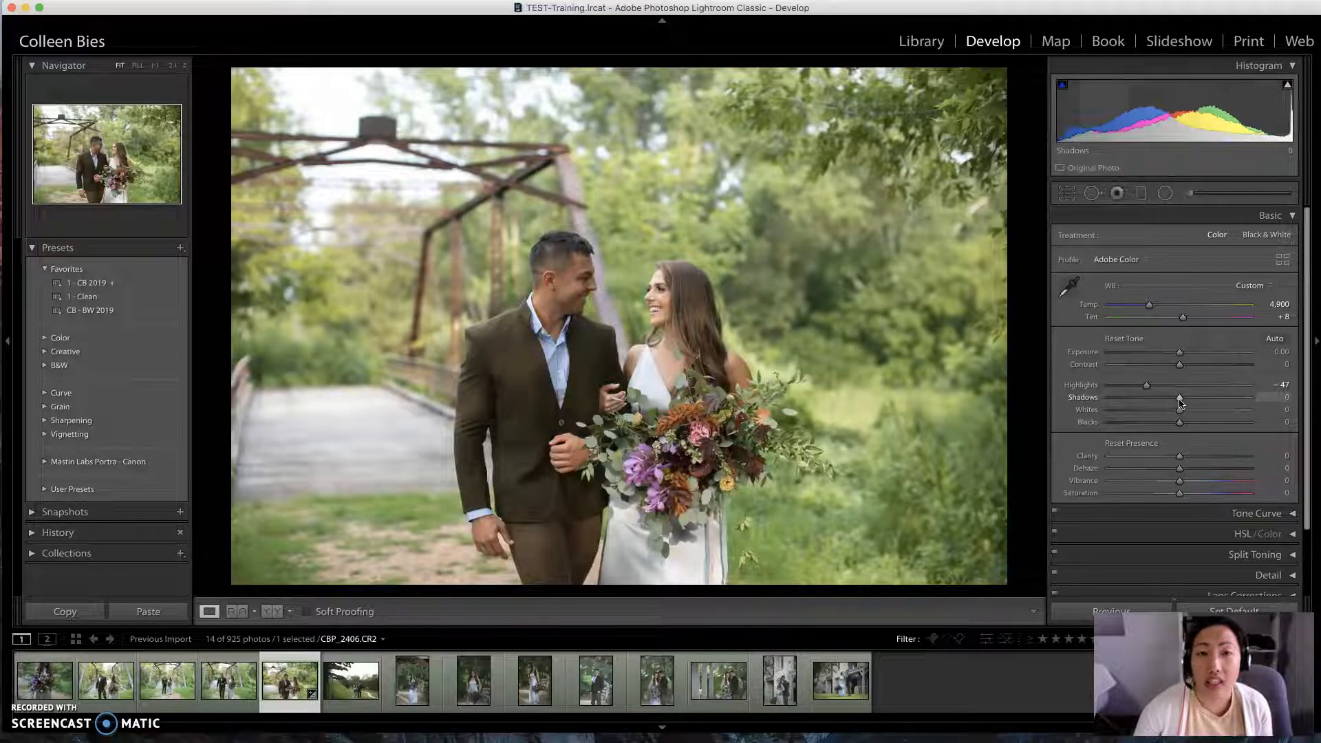
{"action": "left_click_drag", "start_coordinate": [1179, 400], "coordinate": [1254, 404]}
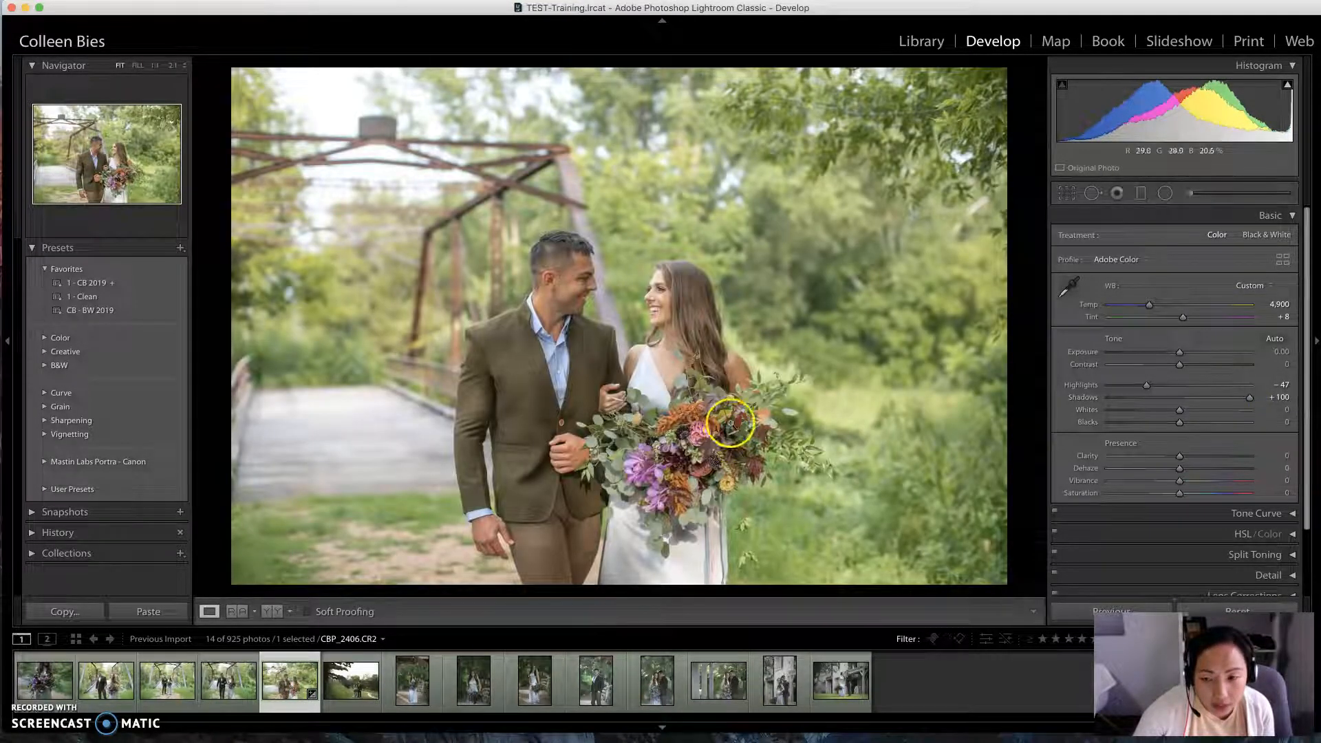
{"action": "left_click_drag", "start_coordinate": [1250, 398], "coordinate": [1253, 402]}
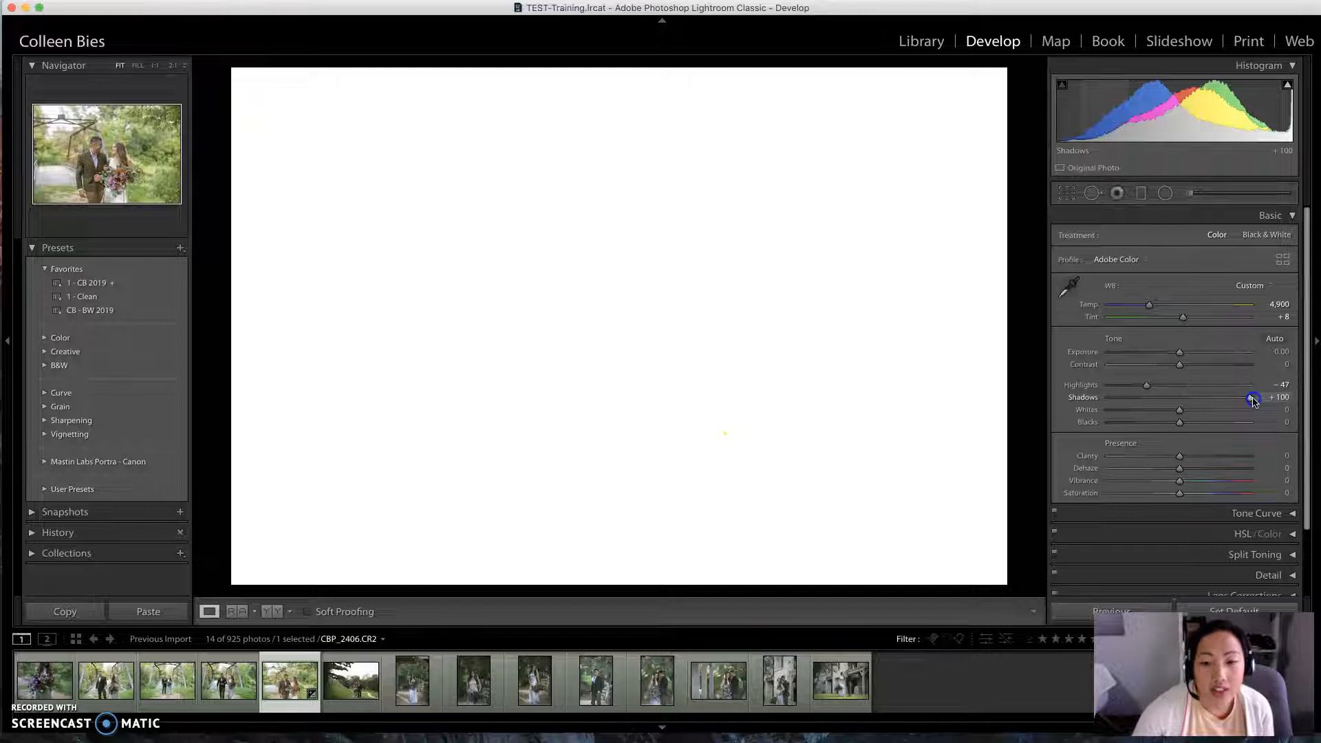
{"action": "left_click_drag", "start_coordinate": [1253, 403], "coordinate": [1186, 400]}
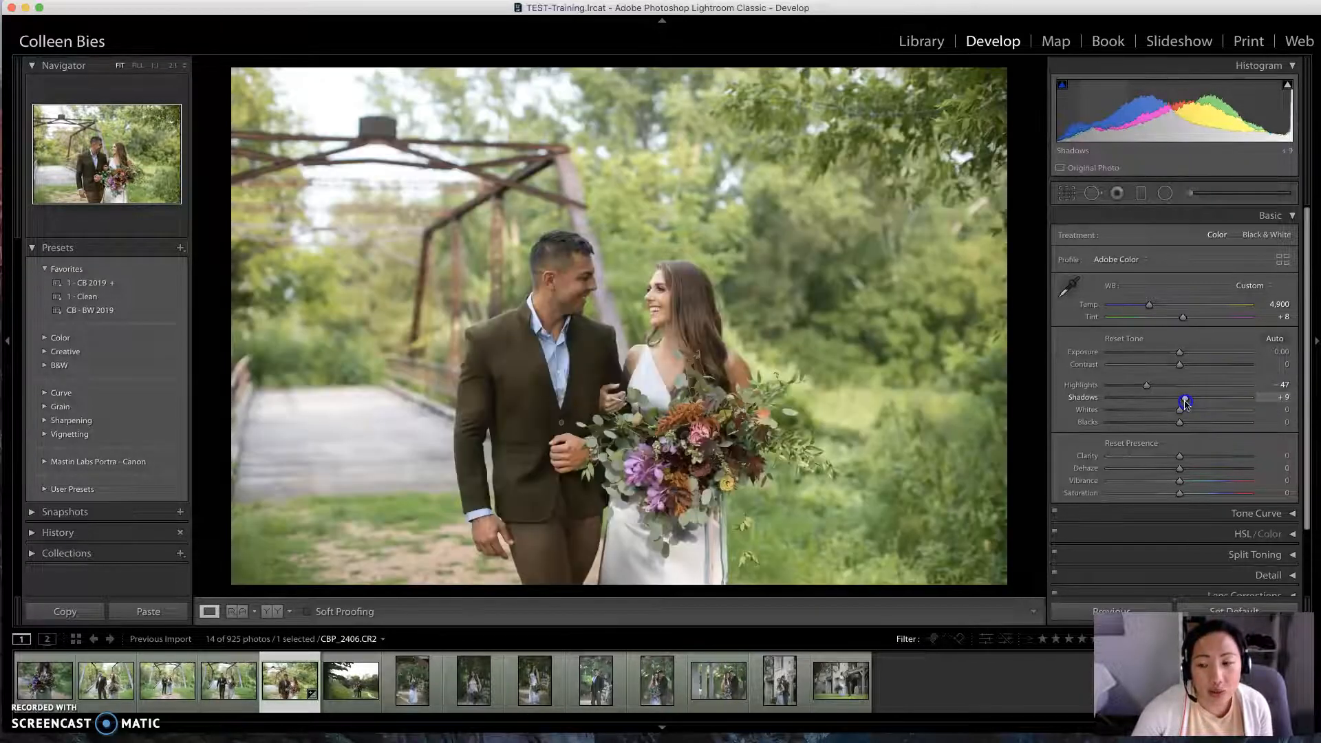
{"action": "mouse_move", "coordinate": [1196, 401]}
{"action": "left_mouse_down"}
{"action": "mouse_move", "coordinate": [1228, 401]}
{"action": "mouse_move", "coordinate": [1098, 402]}
{"action": "mouse_move", "coordinate": [1253, 406]}
{"action": "mouse_move", "coordinate": [1129, 414]}
{"action": "mouse_move", "coordinate": [1185, 418]}
{"action": "left_mouse_up"}
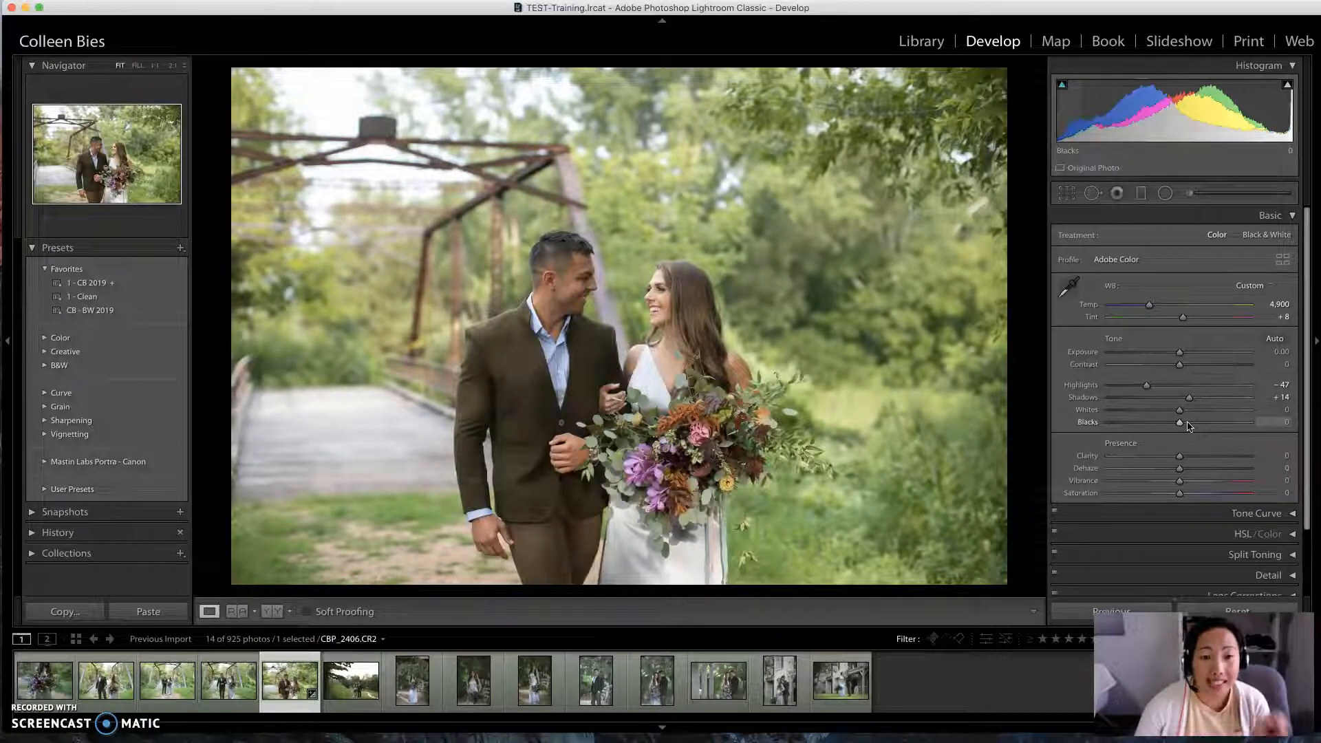
Step: Try raising the photo's Blacks to +100 and +29, and reset Blacks to 0
{"action": "left_click", "coordinate": [1181, 423]}
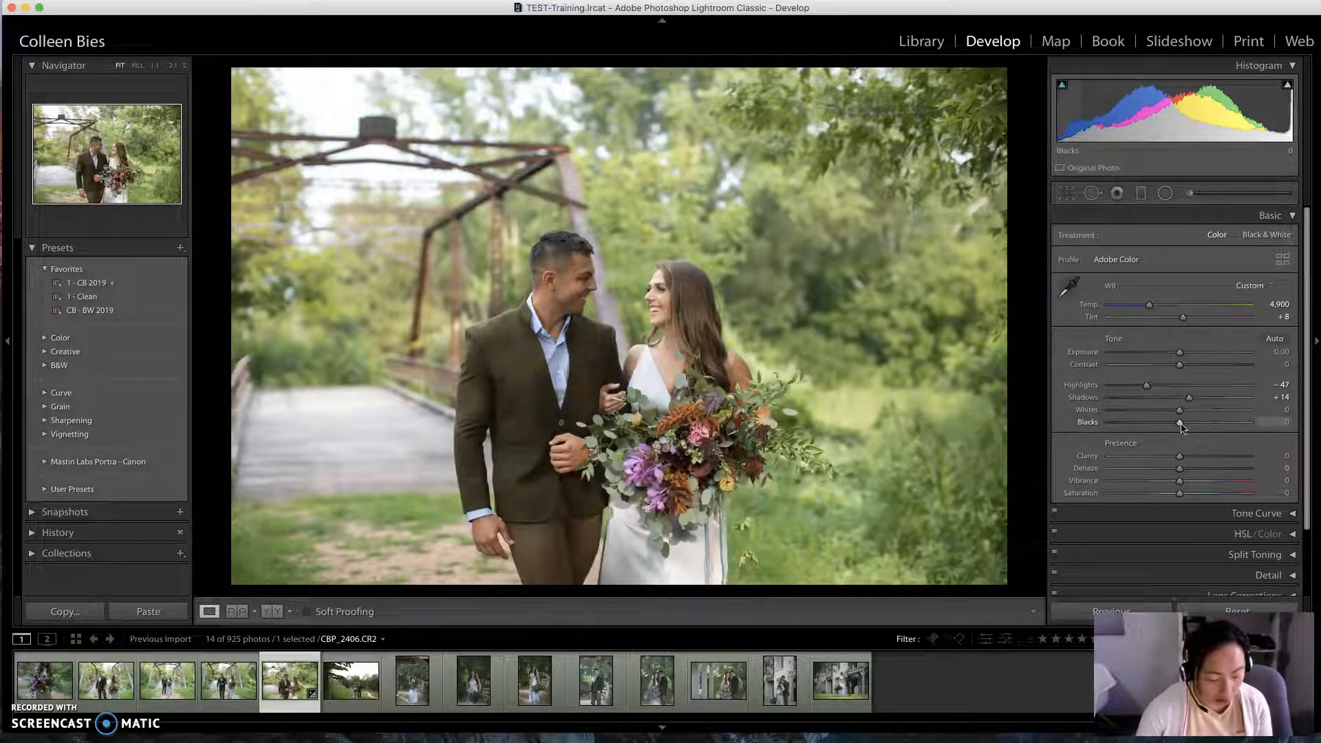
{"action": "mouse_move", "coordinate": [1180, 424]}
{"action": "left_mouse_down"}
{"action": "mouse_move", "coordinate": [1262, 422]}
{"action": "mouse_move", "coordinate": [1105, 425]}
{"action": "mouse_move", "coordinate": [1262, 430]}
{"action": "mouse_move", "coordinate": [1181, 425]}
{"action": "left_mouse_up"}
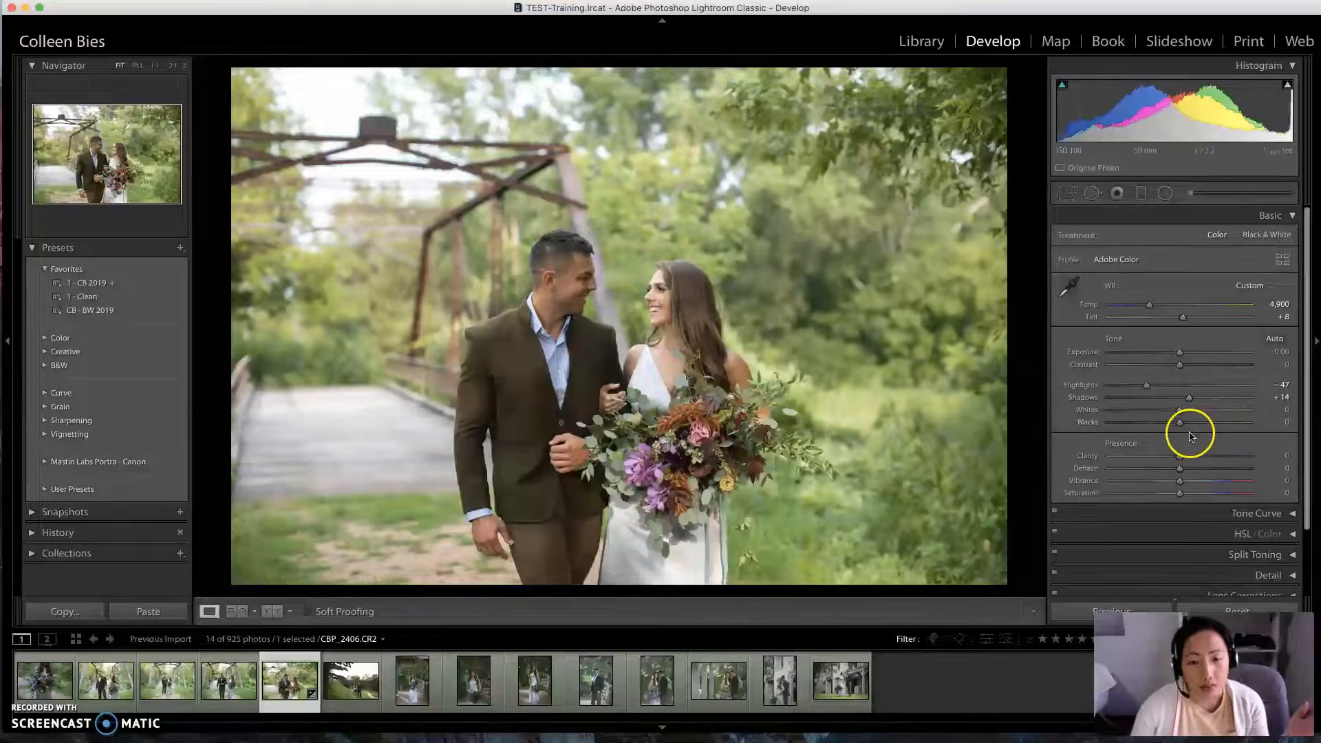
{"action": "left_click_drag", "start_coordinate": [1179, 423], "coordinate": [1258, 432]}
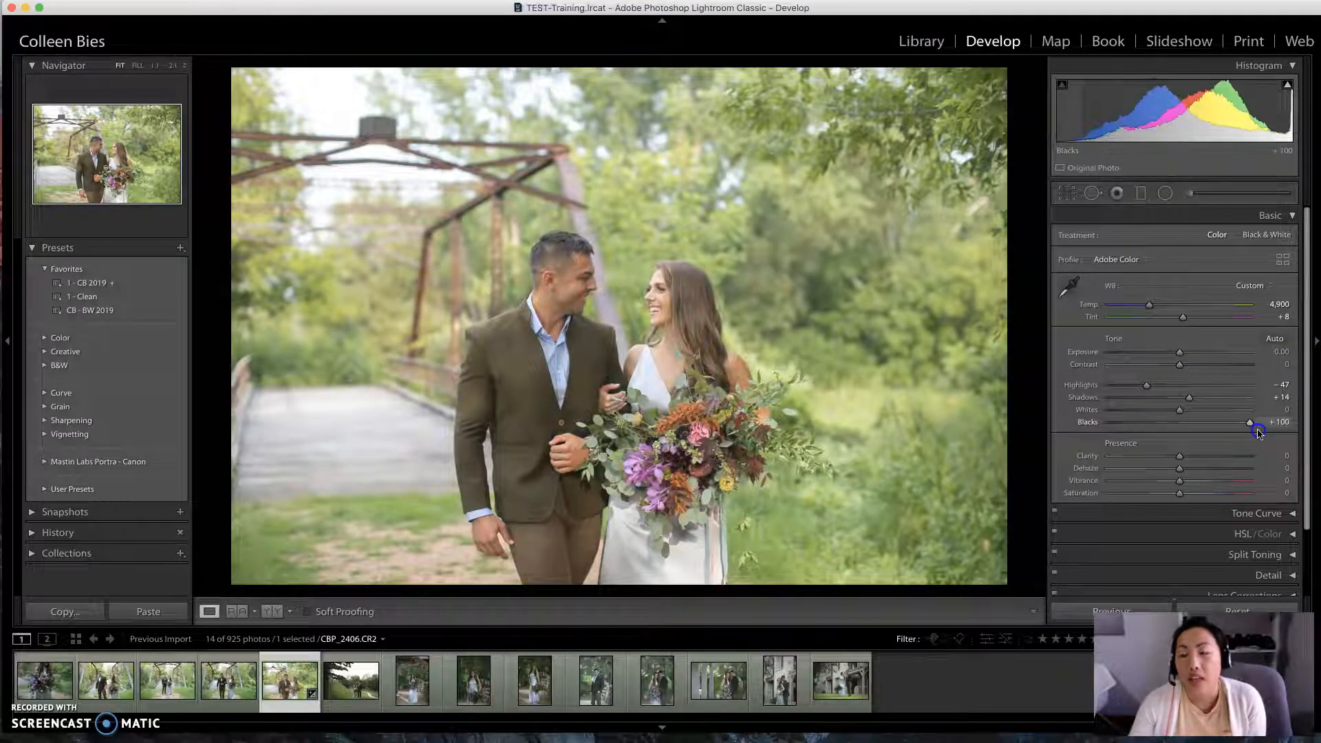
{"action": "double_click", "coordinate": [1202, 427]}
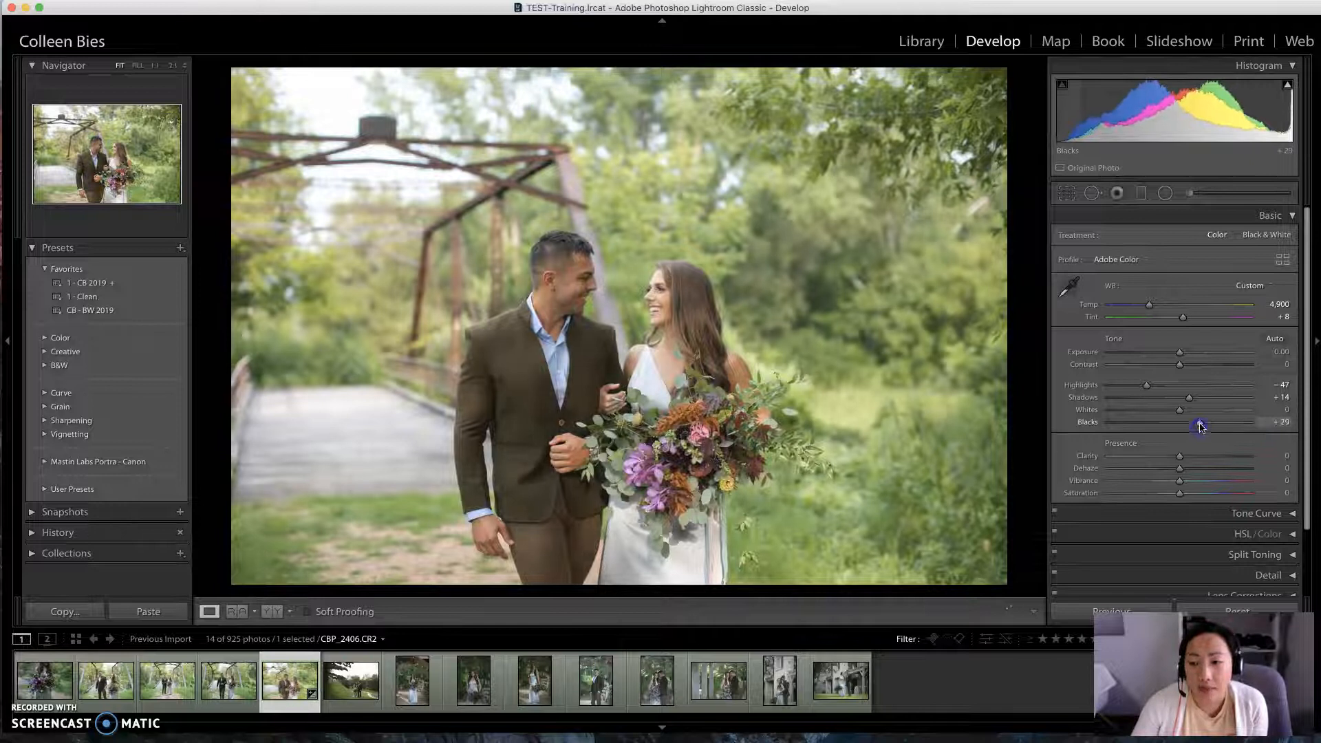
{"action": "left_click", "coordinate": [1179, 422]}
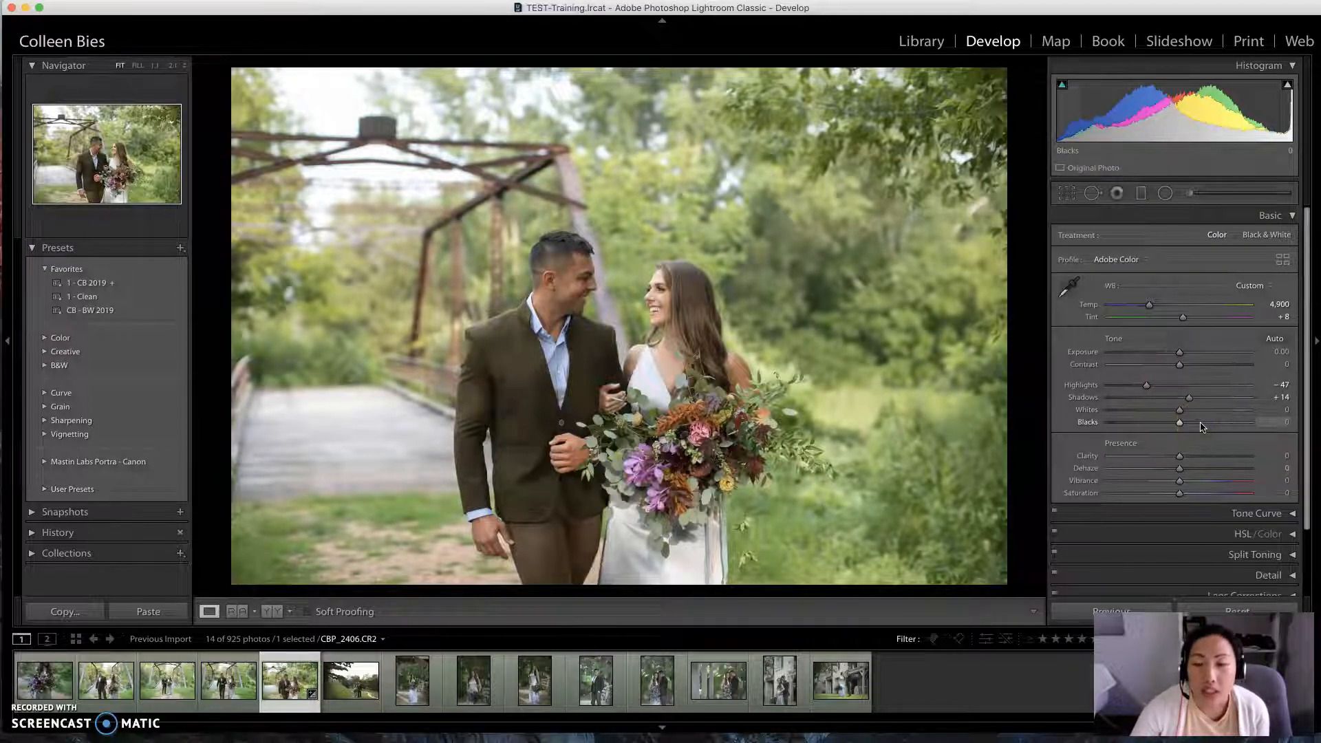
{"action": "left_click_drag", "start_coordinate": [1180, 422], "coordinate": [1184, 428]}
{"action": "double_click", "coordinate": [1182, 423]}
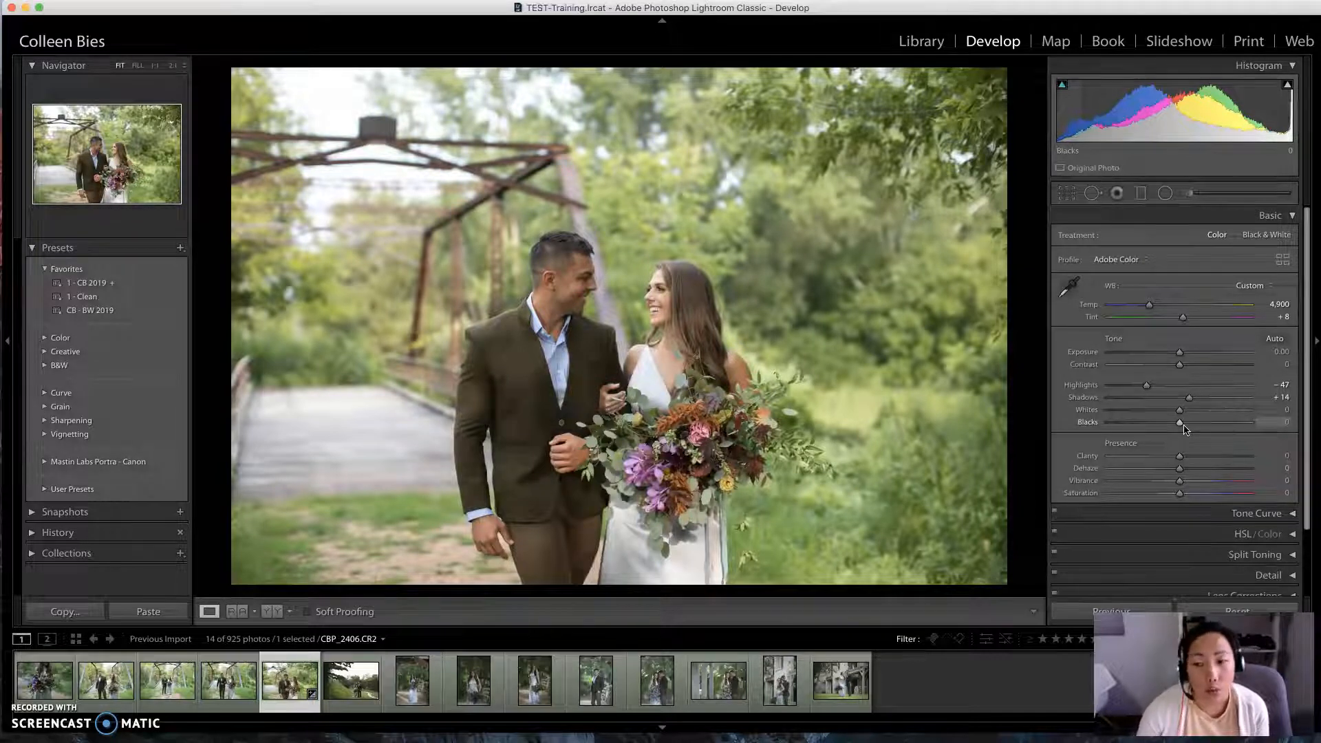
Step: Raise the photo's Contrast slightly to +4, keeping Exposure at 0.00
{"action": "left_click", "coordinate": [1180, 353], "text": "alt"}
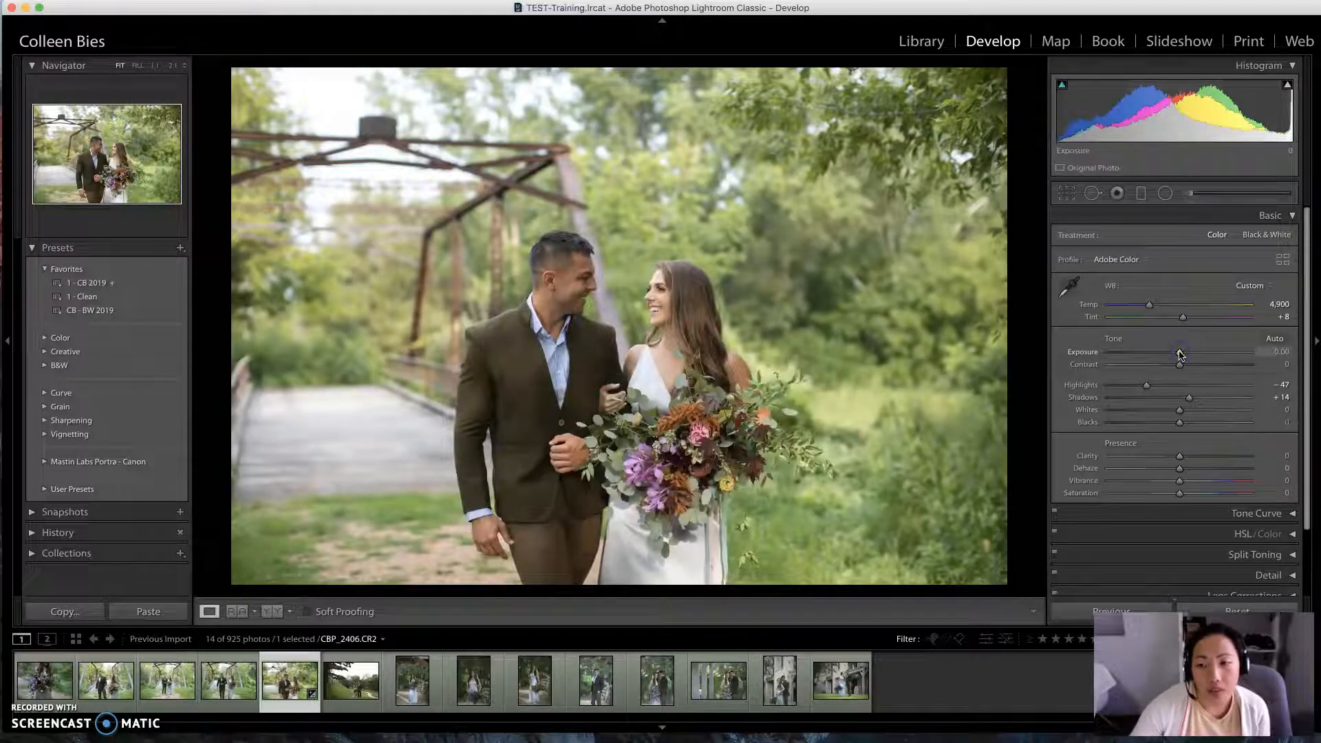
{"action": "left_click_drag", "start_coordinate": [1180, 364], "coordinate": [1183, 370]}
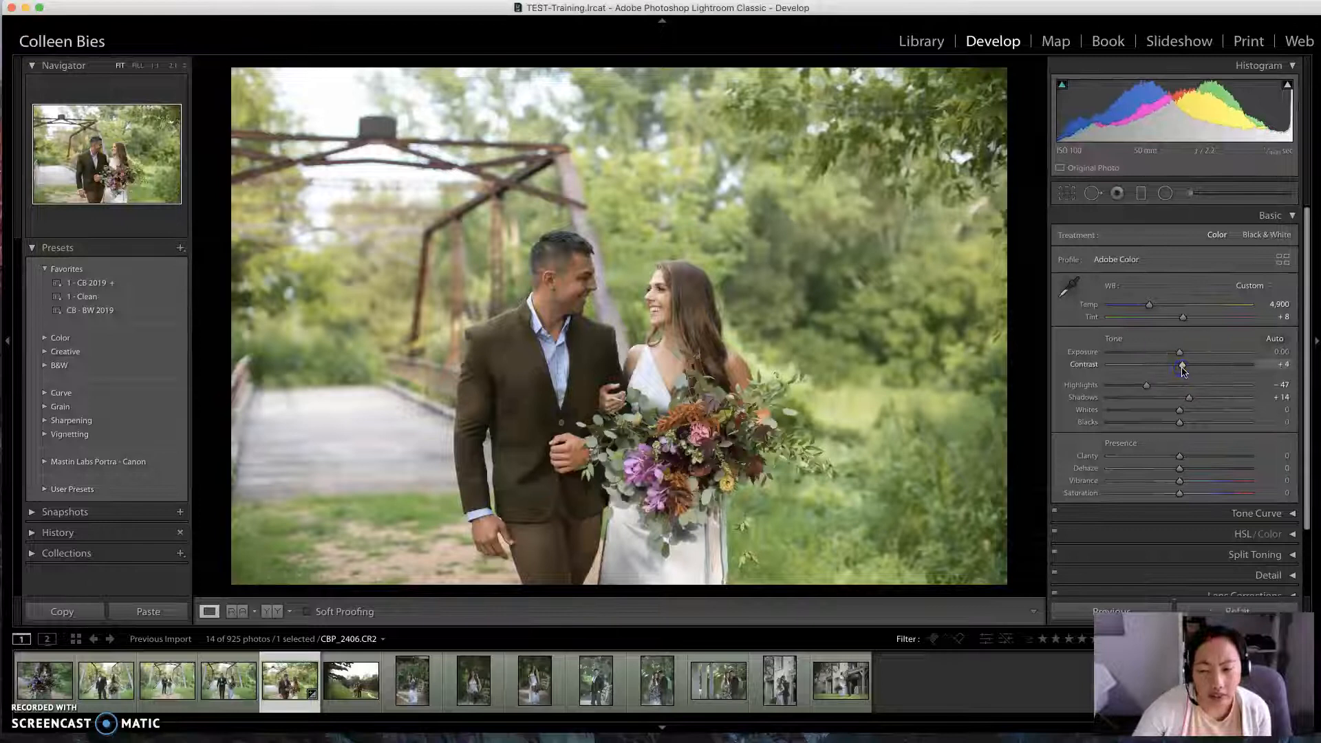
Step: Try a slight Clarity adjustment on the photo and set the Clarity value back to 0
{"action": "left_click", "coordinate": [1180, 458]}
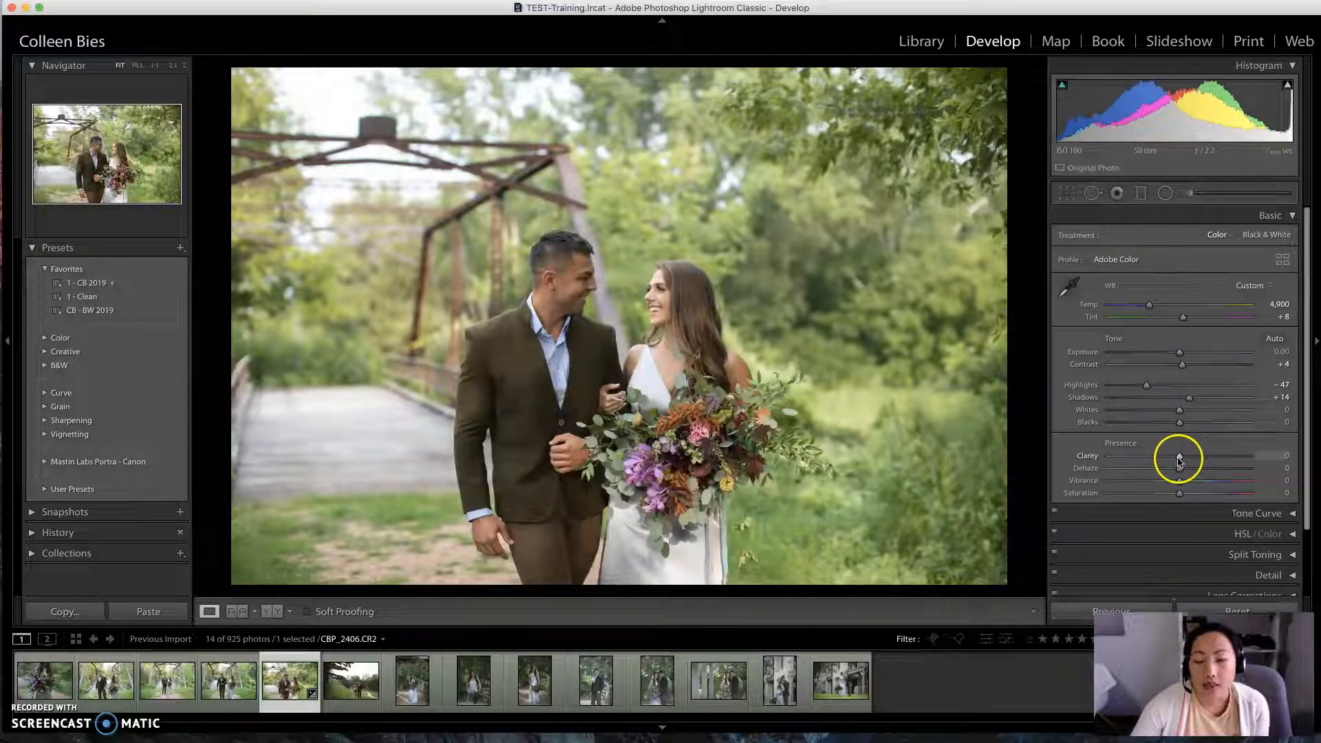
{"action": "mouse_move", "coordinate": [1180, 459]}
{"action": "left_mouse_down"}
{"action": "mouse_move", "coordinate": [1168, 457]}
{"action": "mouse_move", "coordinate": [1182, 458]}
{"action": "left_mouse_up"}
{"action": "left_click", "coordinate": [1273, 457]}
{"action": "type", "text": "0"}
{"action": "key", "text": "Return"}
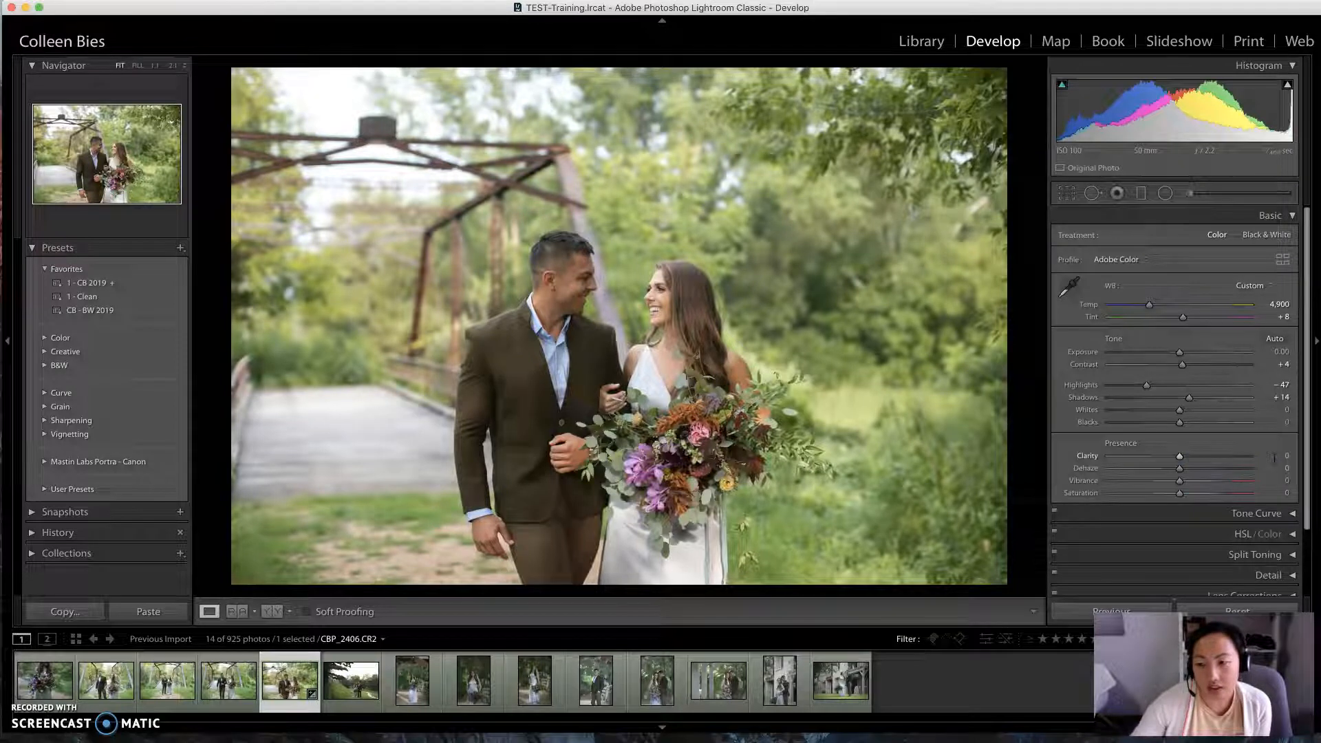
{"action": "left_click", "coordinate": [1053, 386]}
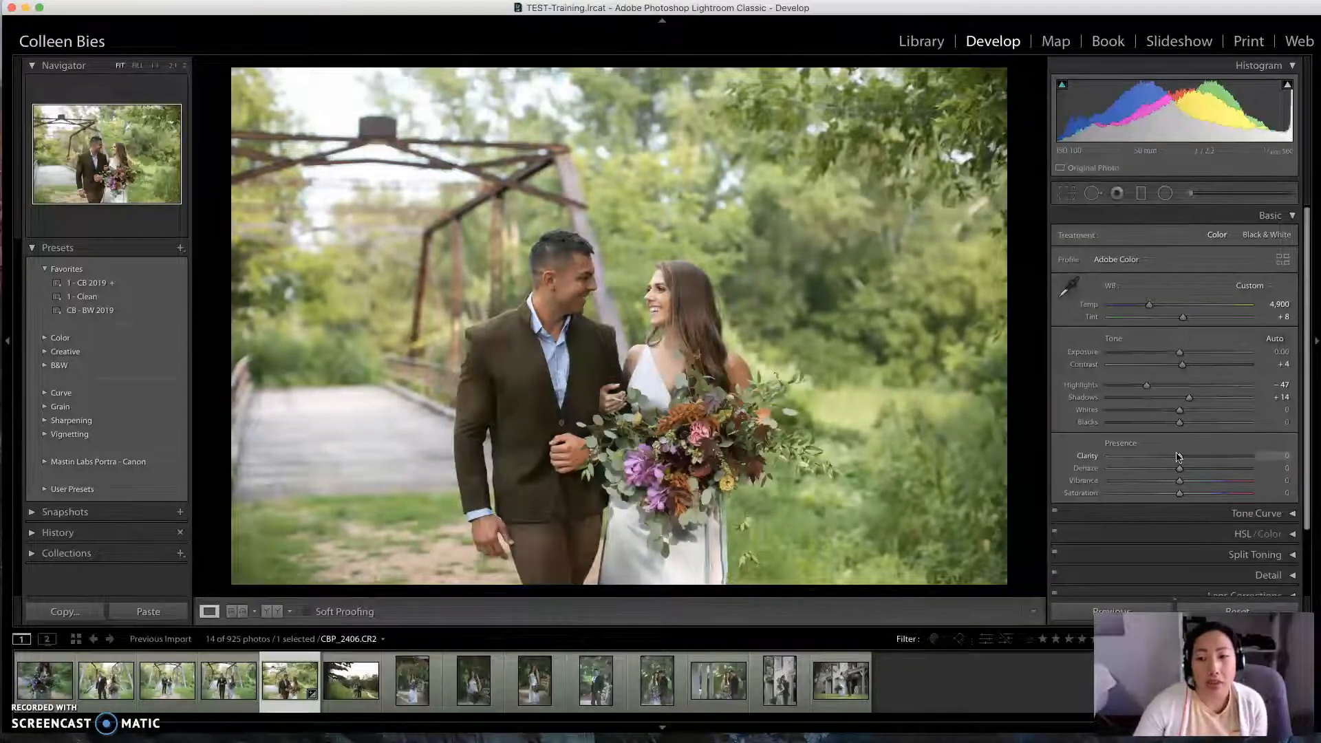
Step: Try the photo's Clarity at +100, -100 and -17, and reset Clarity to its default of 0
{"action": "left_click_drag", "start_coordinate": [1178, 456], "coordinate": [1272, 459]}
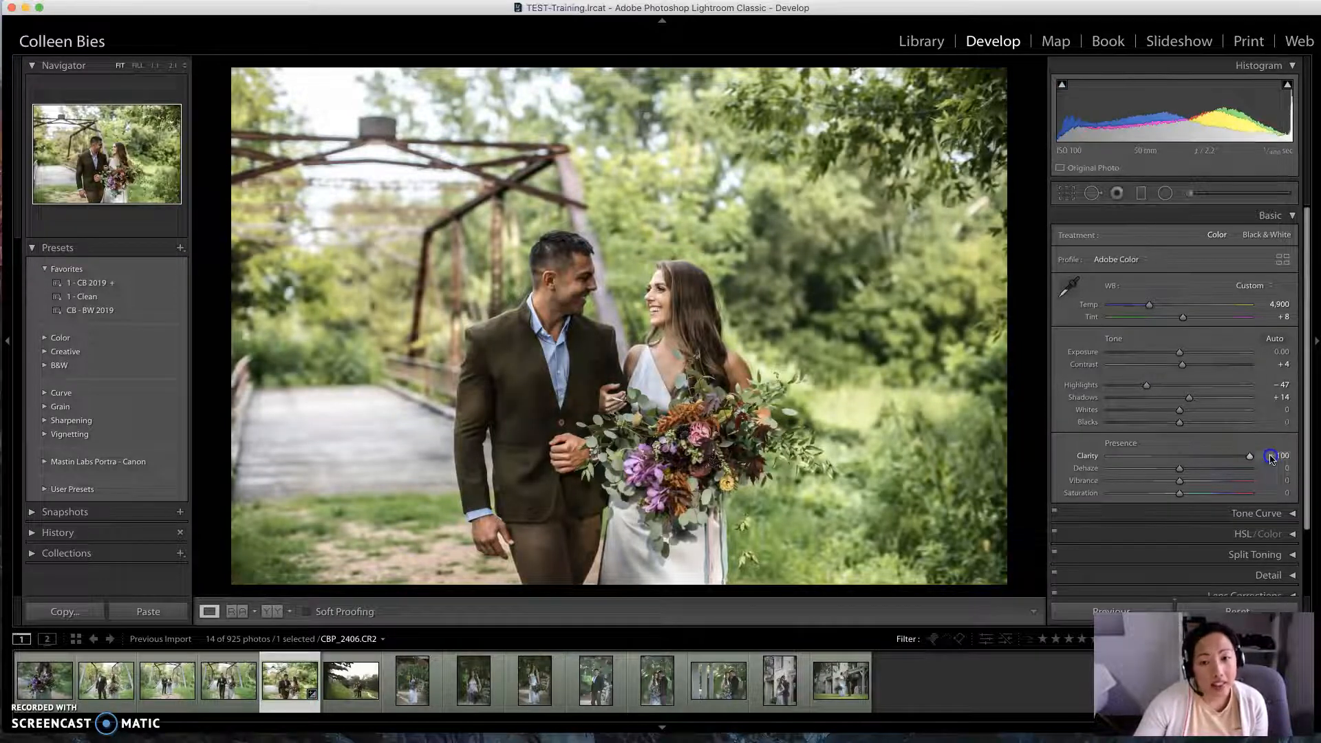
{"action": "left_click_drag", "start_coordinate": [1271, 460], "coordinate": [1009, 460]}
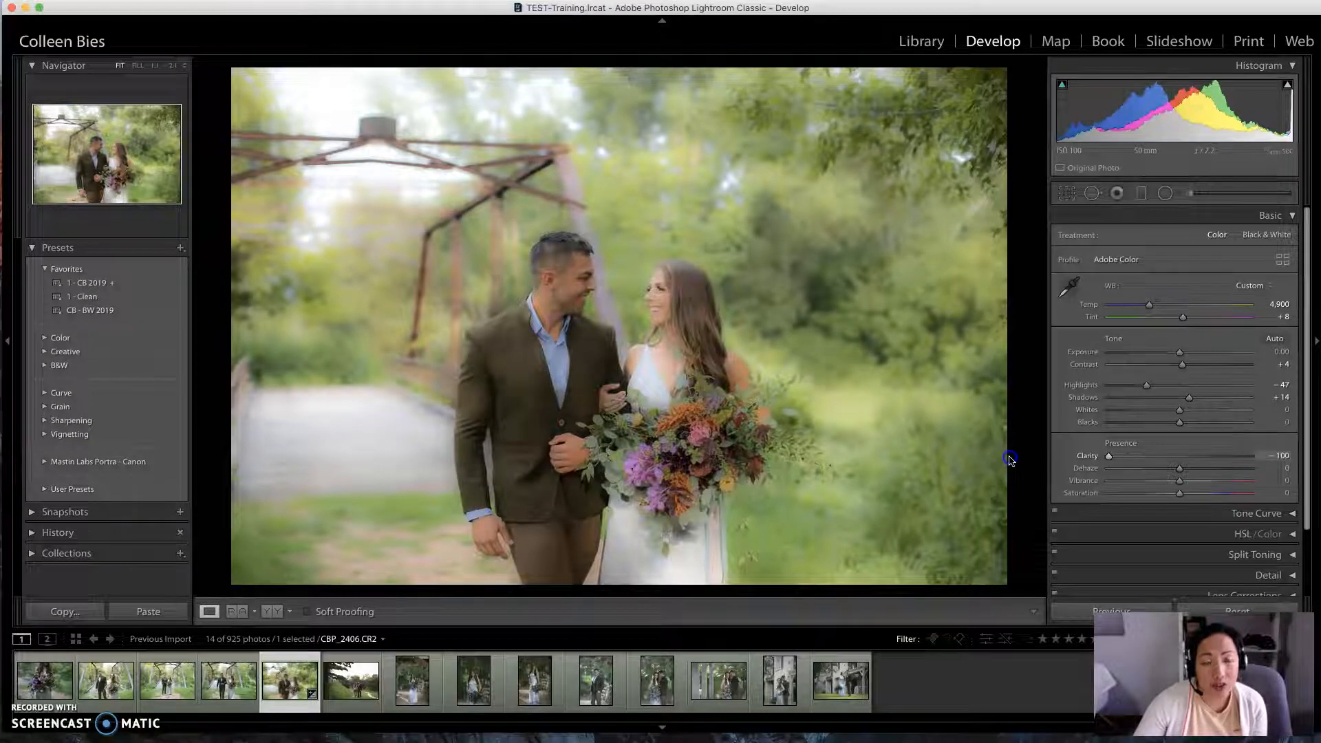
{"action": "left_click_drag", "start_coordinate": [1109, 456], "coordinate": [1168, 459]}
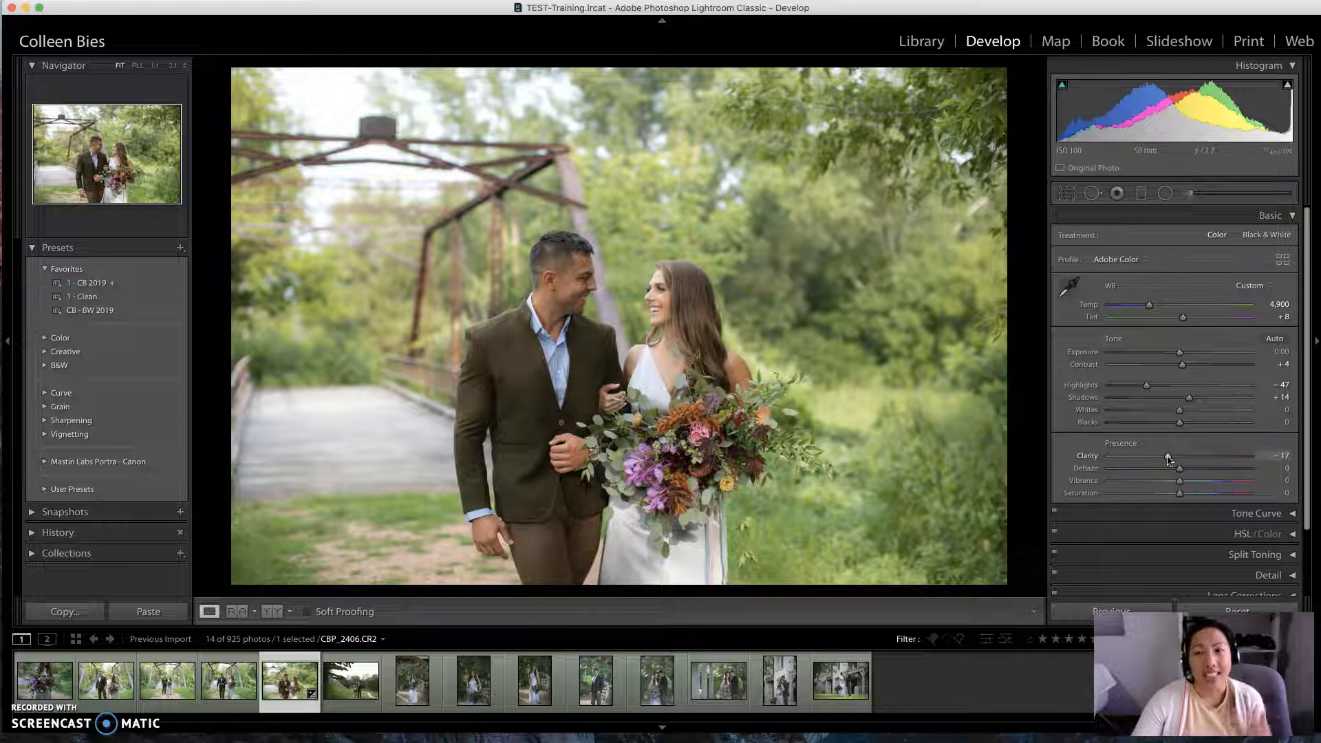
{"action": "left_click_drag", "start_coordinate": [1164, 457], "coordinate": [1186, 457]}
{"action": "double_click", "coordinate": [1185, 457]}
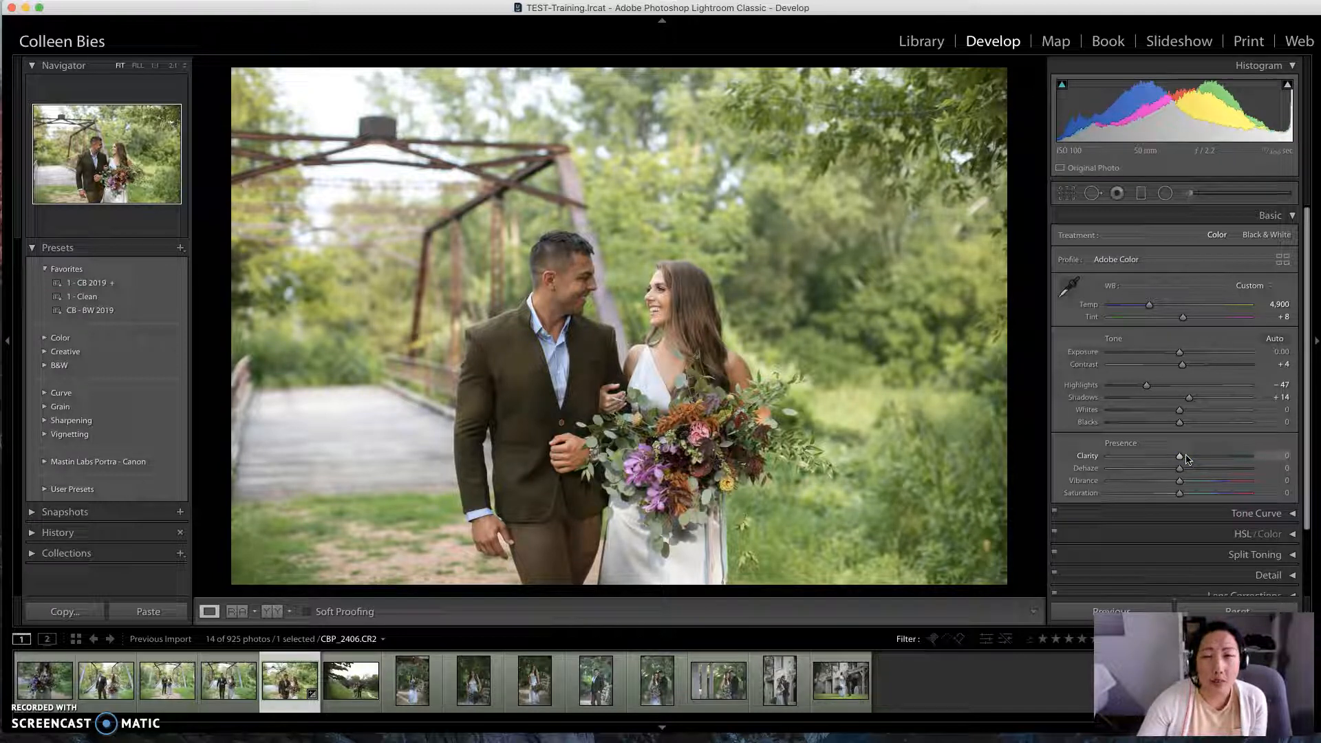
Step: Try slightly stronger Dehaze amounts on the photo and reset Dehaze to 0
{"action": "mouse_move", "coordinate": [1179, 469]}
{"action": "left_mouse_down"}
{"action": "mouse_move", "coordinate": [1135, 473]}
{"action": "mouse_move", "coordinate": [1258, 472]}
{"action": "mouse_move", "coordinate": [1188, 473]}
{"action": "left_mouse_up"}
{"action": "double_click", "coordinate": [1189, 473]}
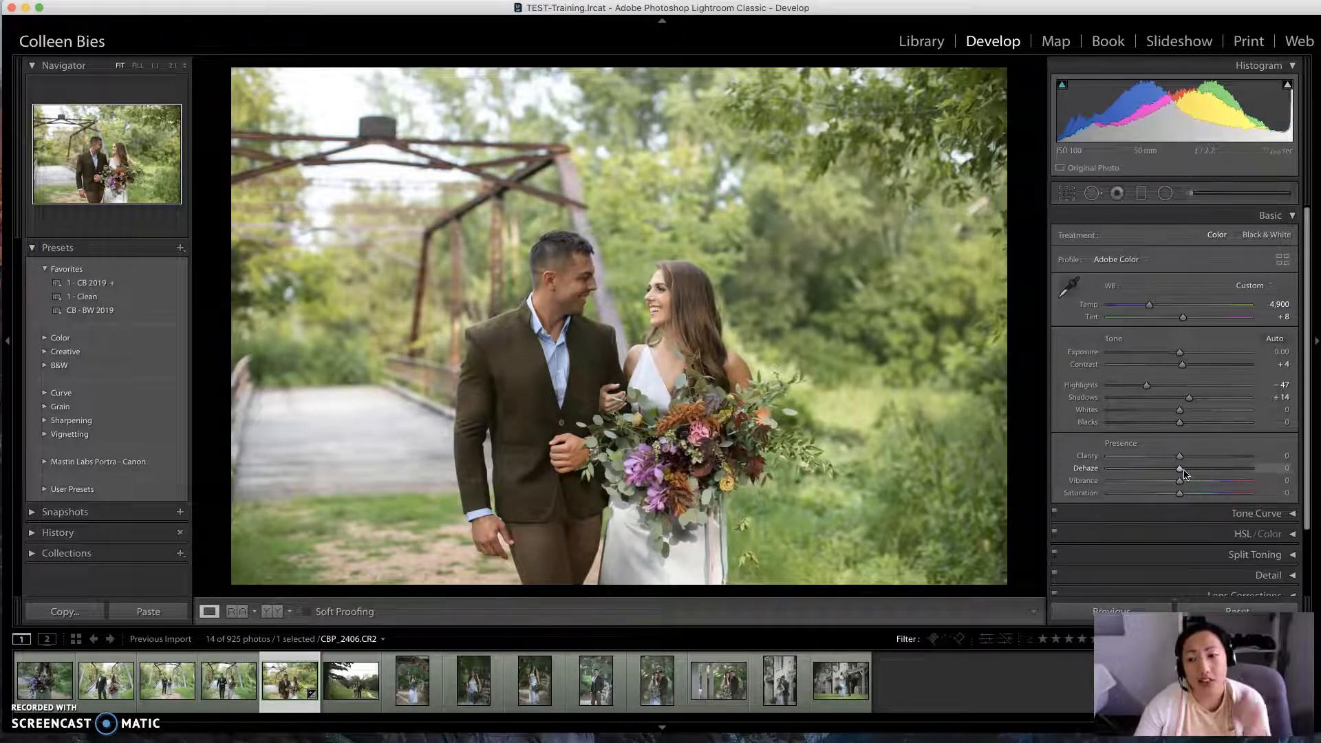
{"action": "left_click_drag", "start_coordinate": [1183, 473], "coordinate": [1209, 474]}
{"action": "double_click", "coordinate": [1207, 471]}
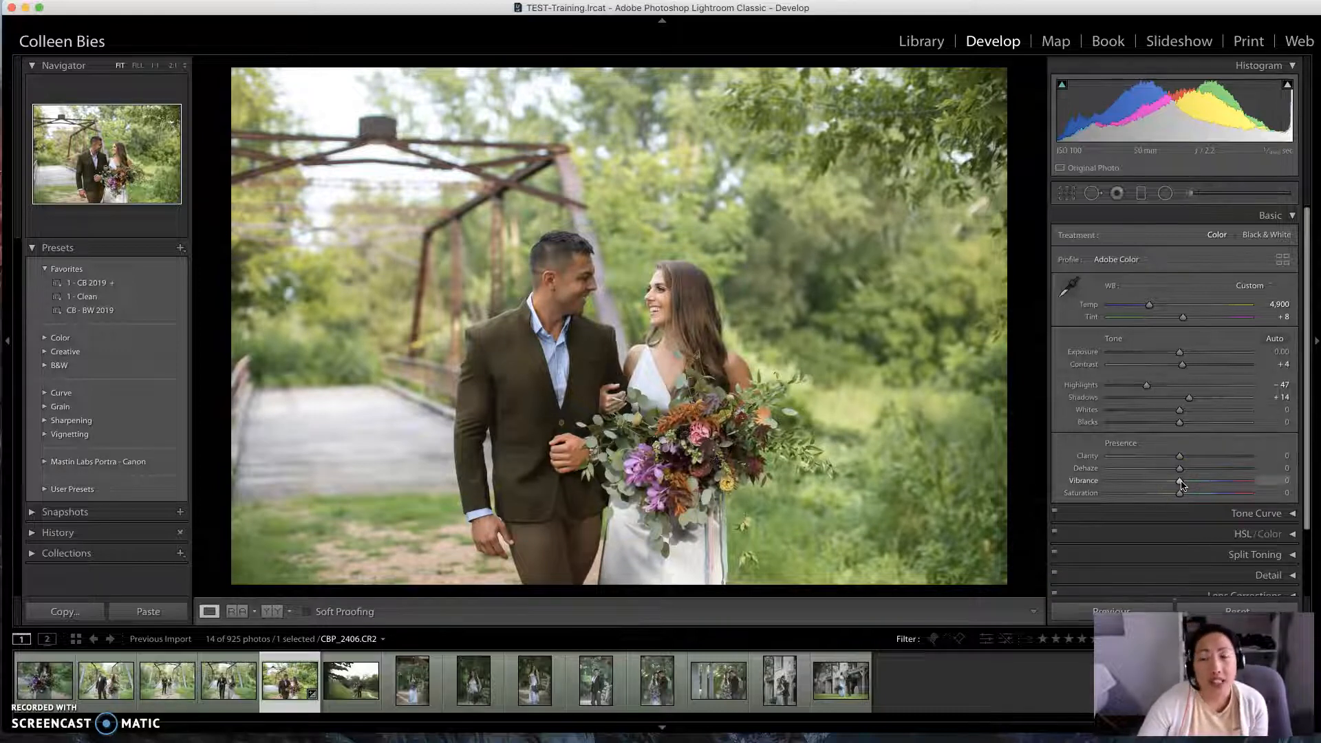
Step: Try the photo's Saturation at -100 and +100 and its Vibrance at +95, and return both values to 0
{"action": "left_click_drag", "start_coordinate": [1179, 492], "coordinate": [1074, 494]}
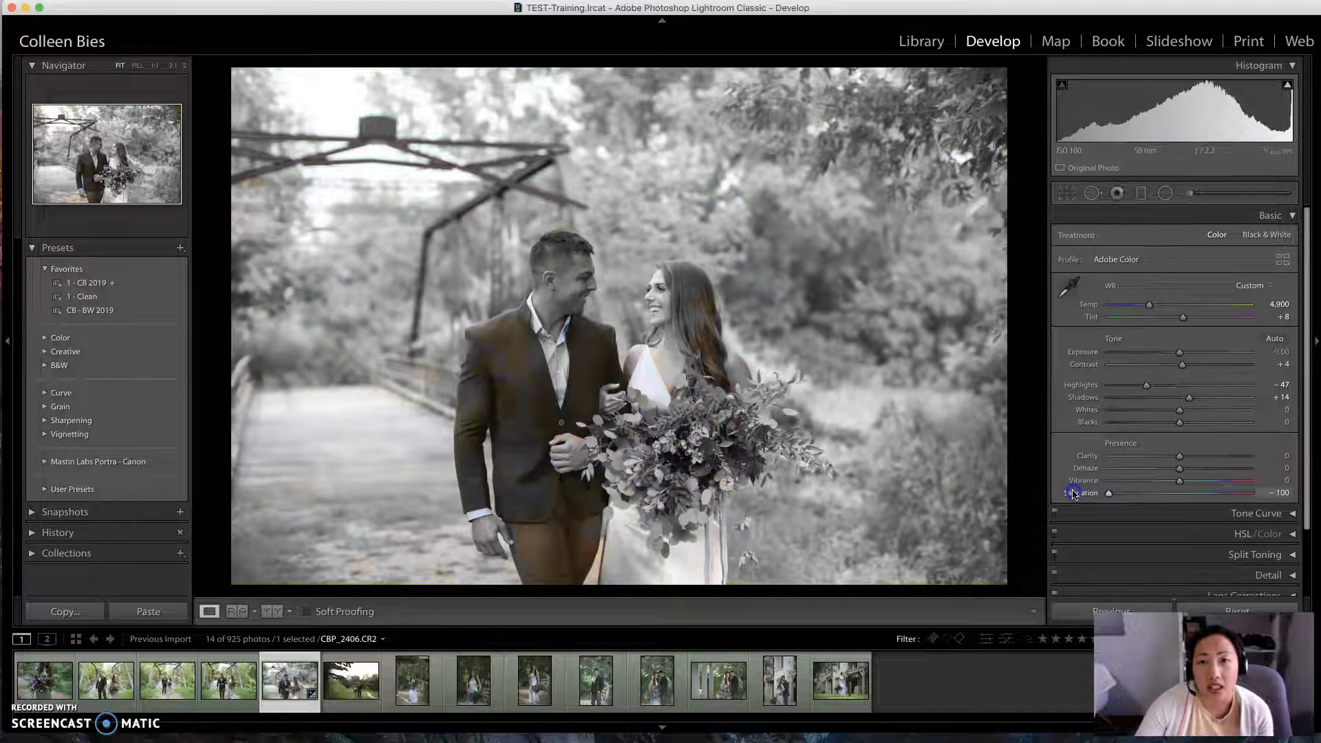
{"action": "double_click", "coordinate": [1110, 493]}
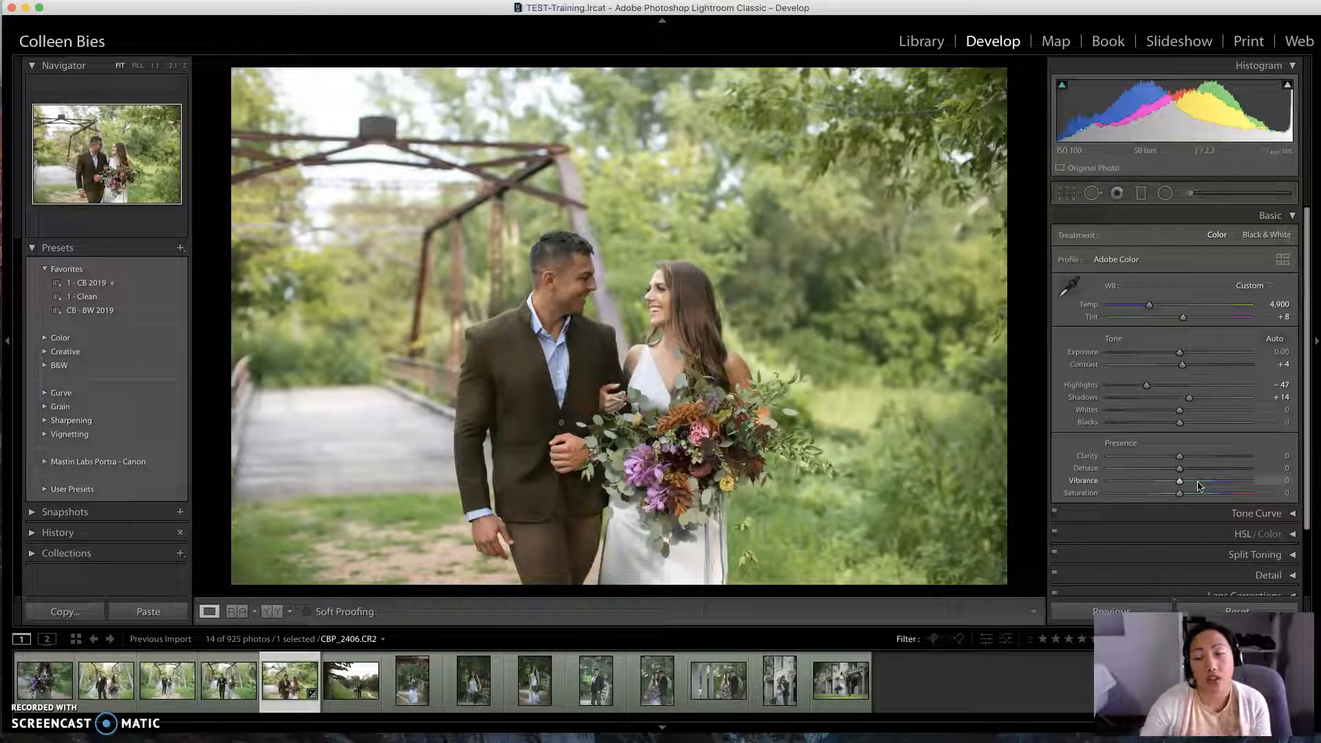
{"action": "left_click_drag", "start_coordinate": [1179, 481], "coordinate": [1179, 484]}
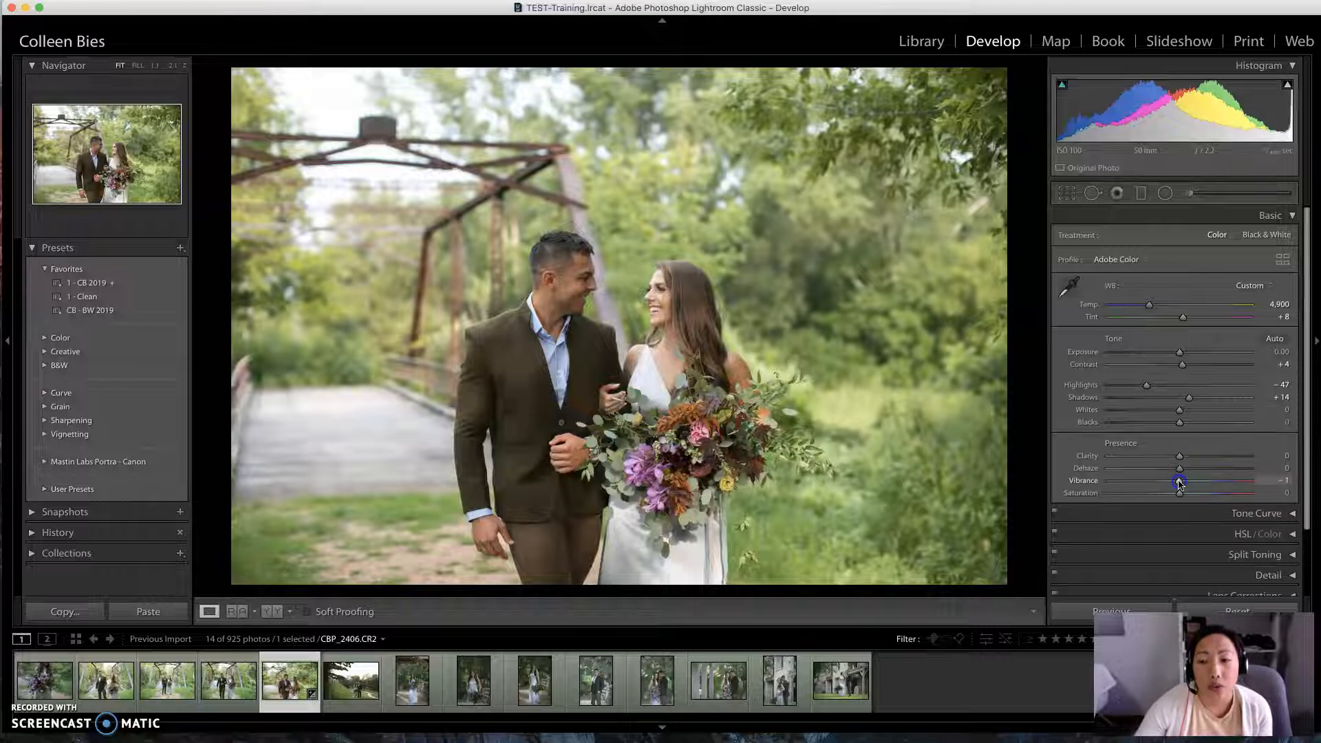
{"action": "left_click_drag", "start_coordinate": [1179, 493], "coordinate": [1262, 494]}
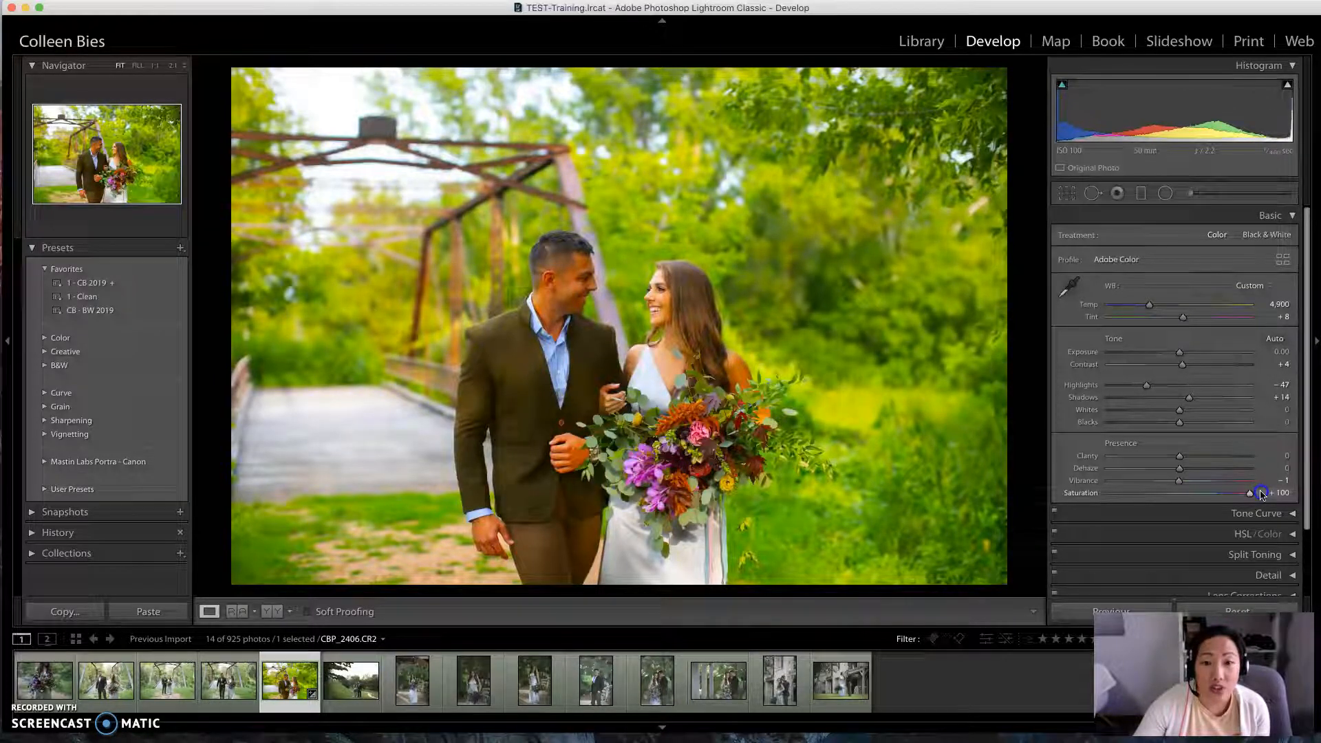
{"action": "mouse_move", "coordinate": [1261, 494]}
{"action": "left_mouse_down"}
{"action": "mouse_move", "coordinate": [1174, 496]}
{"action": "mouse_move", "coordinate": [1246, 481]}
{"action": "left_mouse_up"}
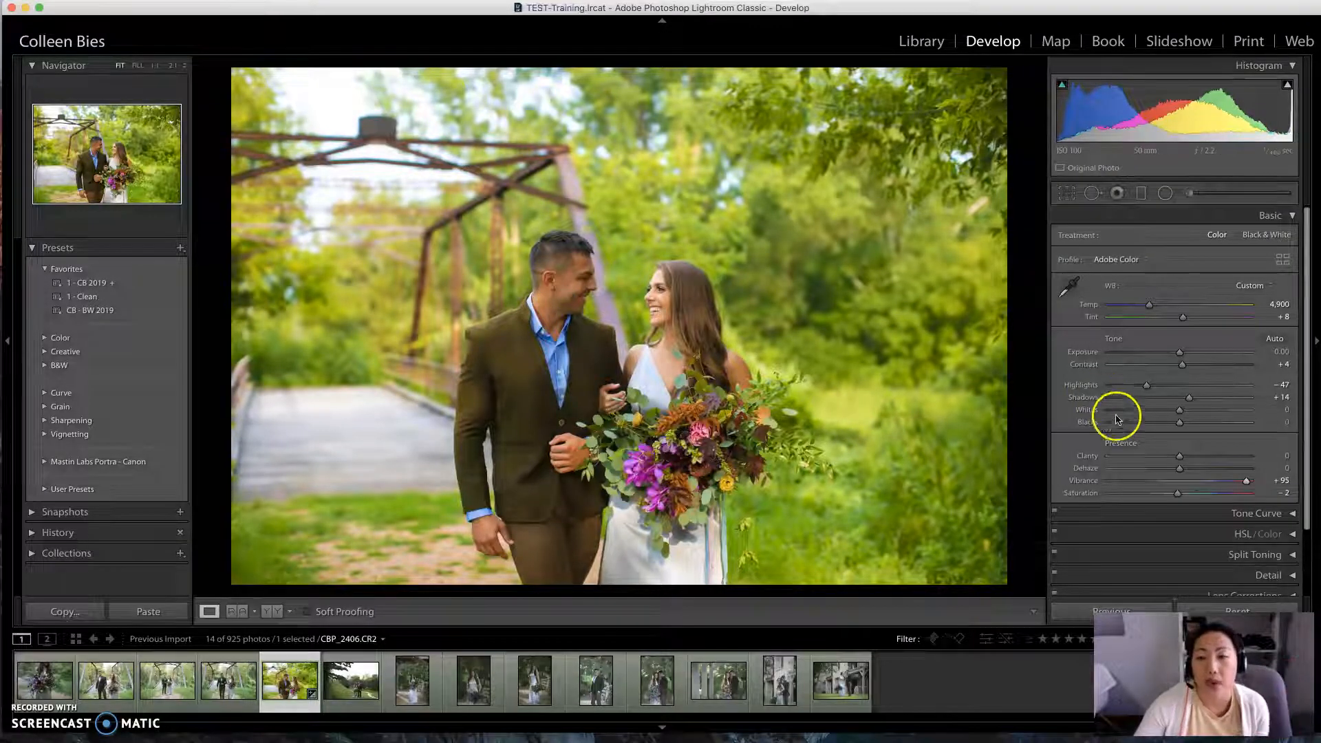
{"action": "left_click_drag", "start_coordinate": [1246, 481], "coordinate": [1181, 495]}
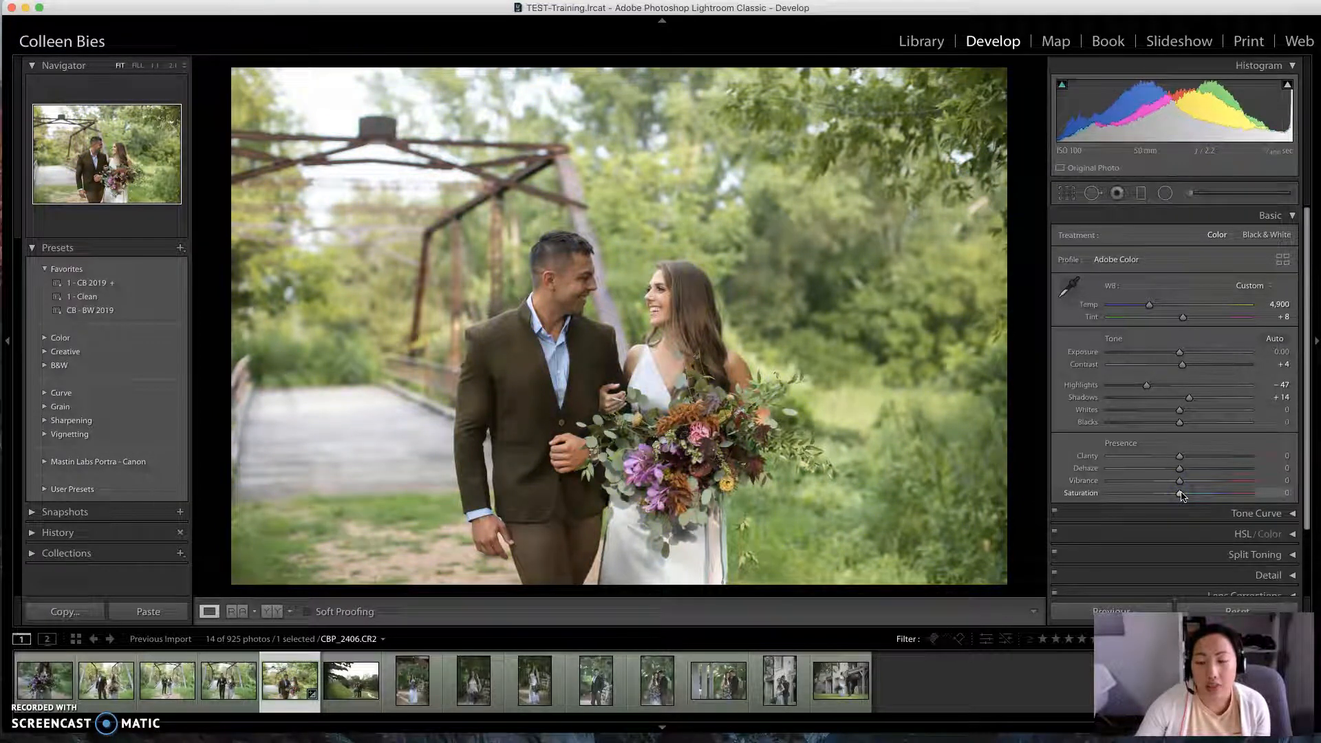